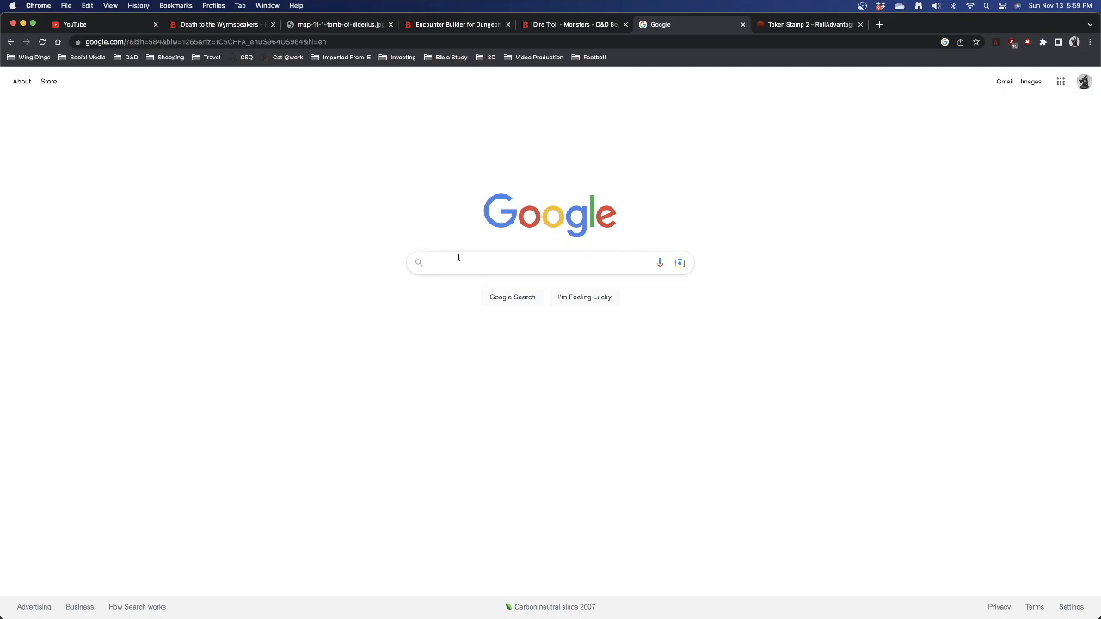
- Search Google Images for "Two headed troll"
type("Two")
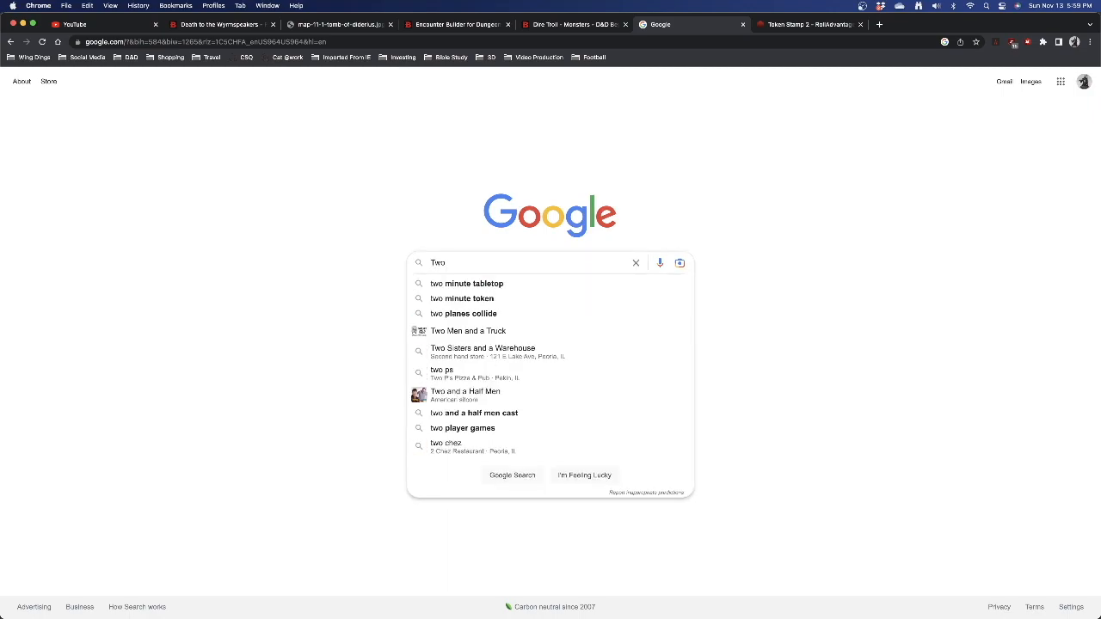
type(" headed")
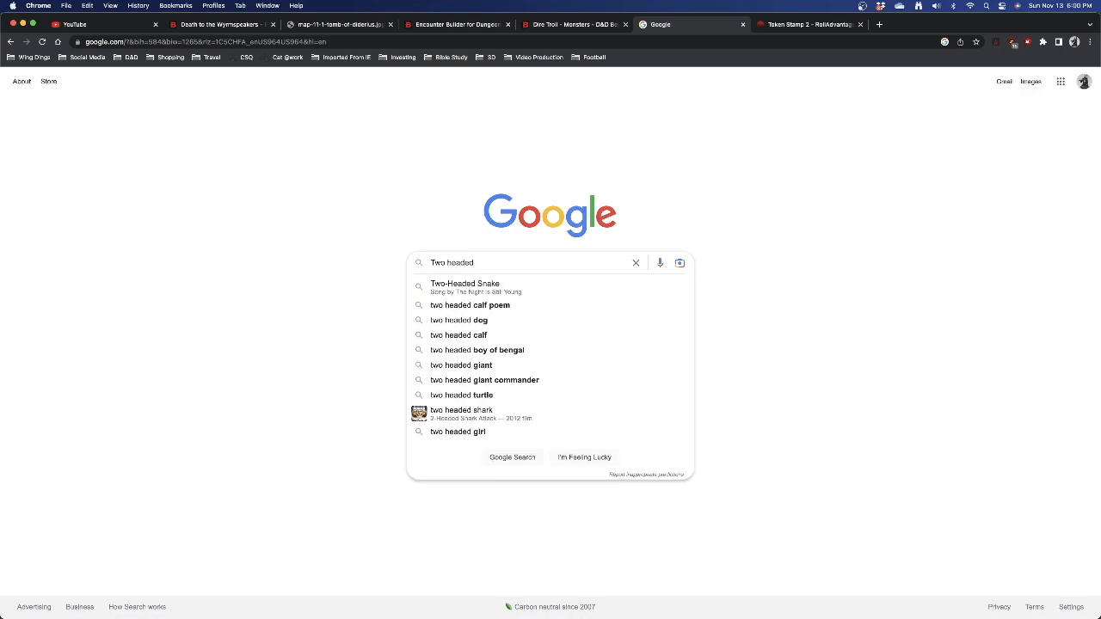
type(" troll")
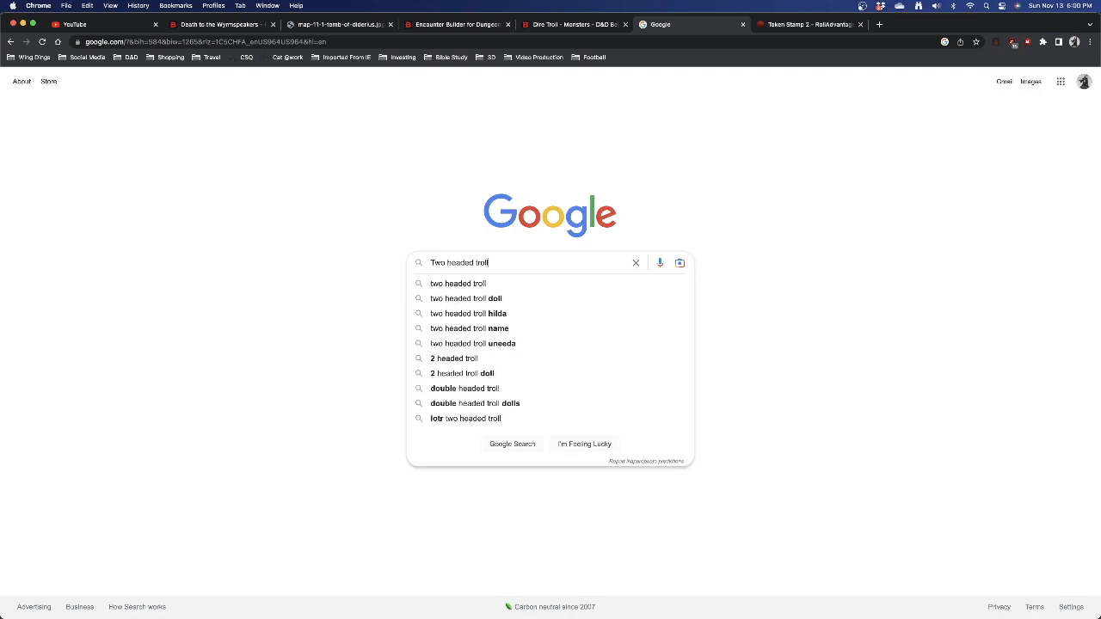
key("Return")
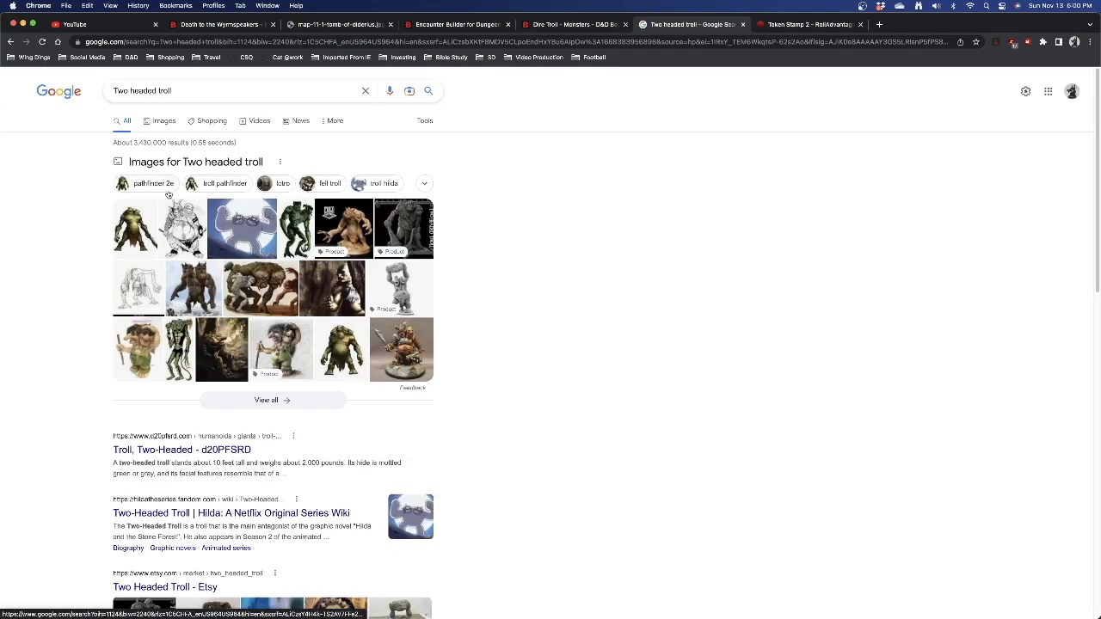
left_click(163, 123)
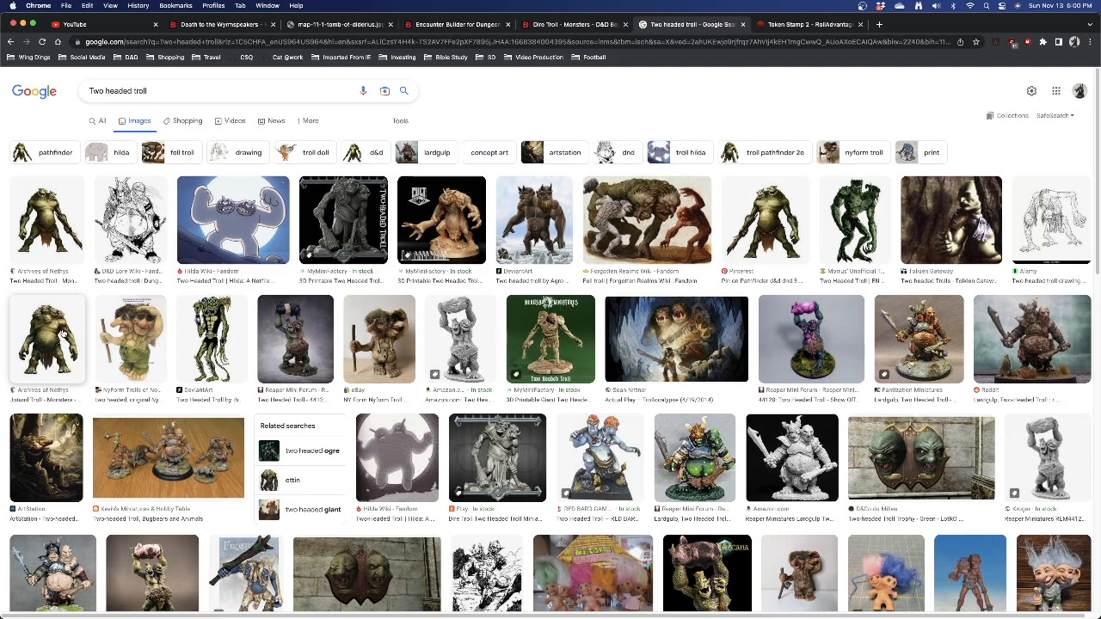
- Save the "Actual Play – Trollocalypse" cave picture as "Two Headed Troll" in the Other Images folder
left_click(675, 344)
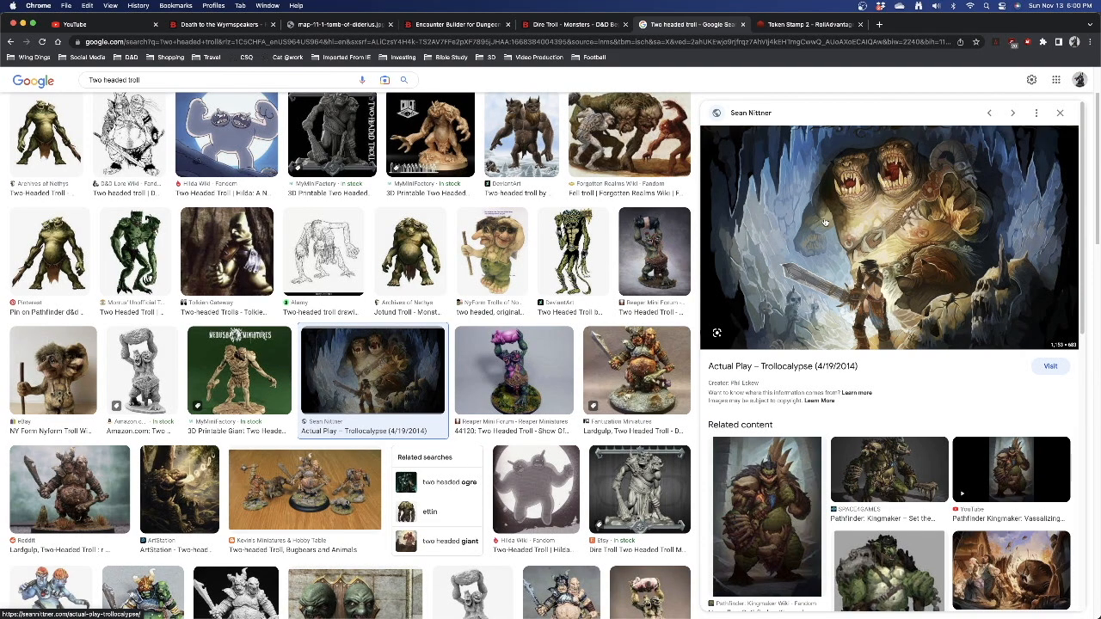
right_click(875, 222)
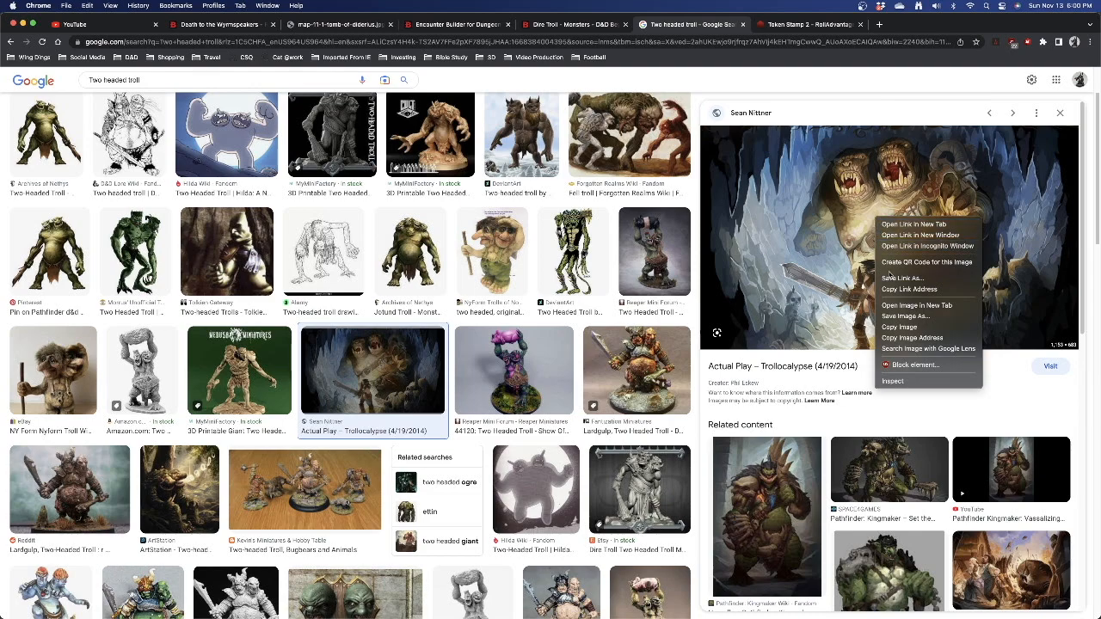
left_click(899, 316)
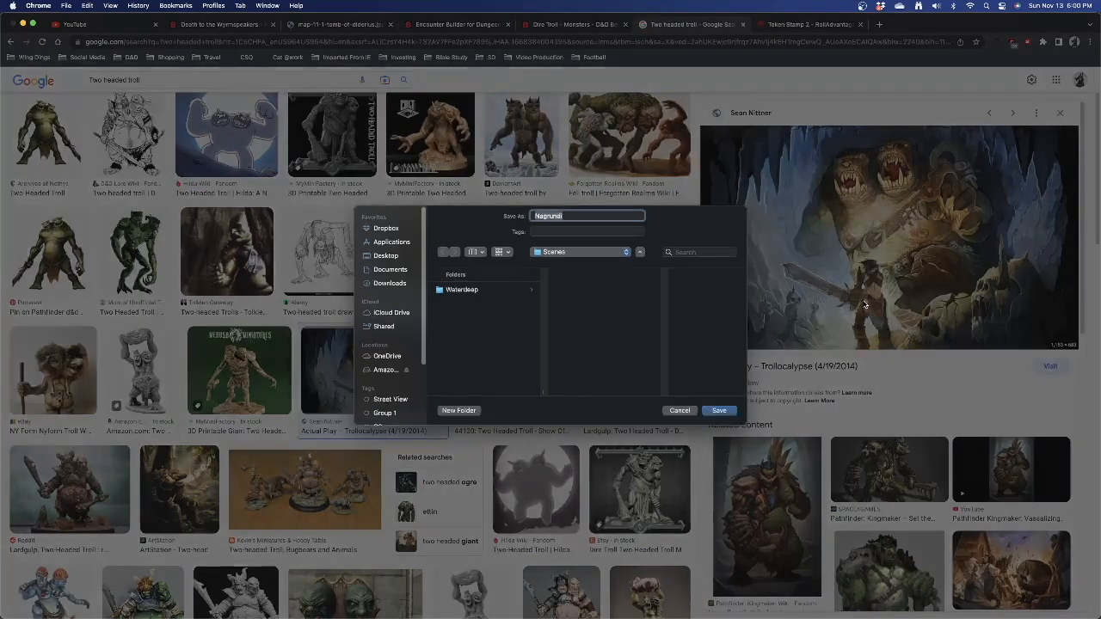
left_click(627, 252)
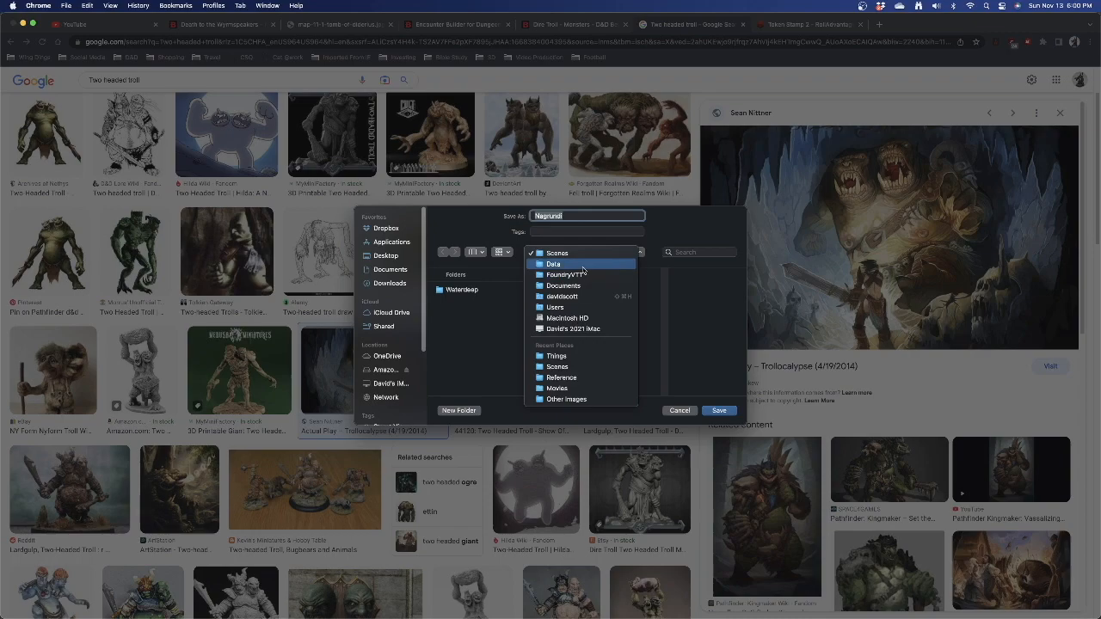
left_click(564, 401)
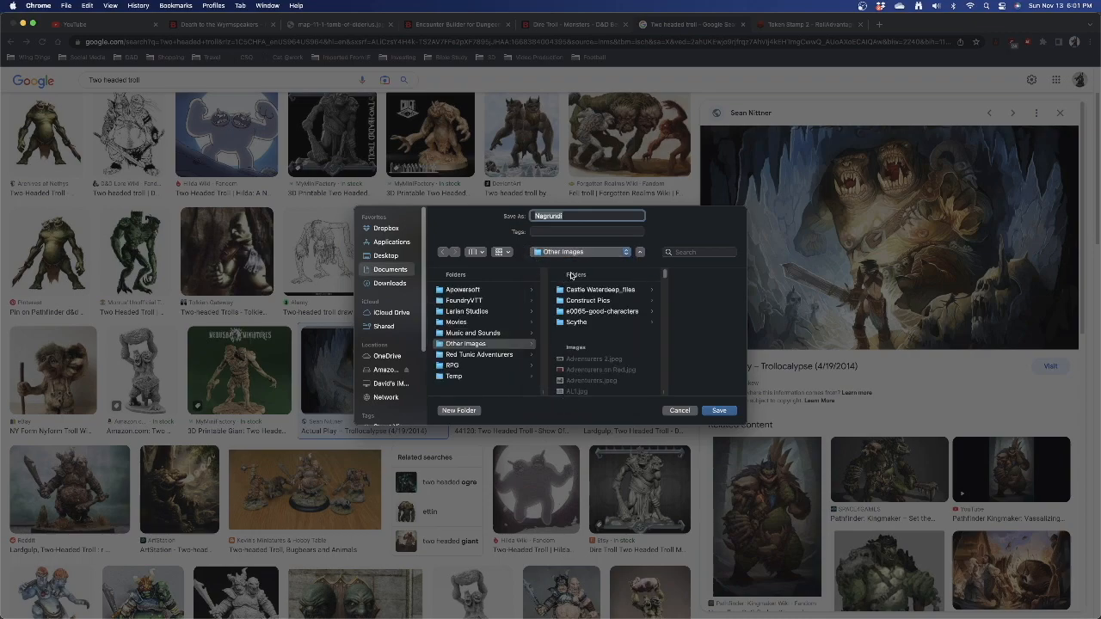
type("Two Headed Troll")
left_click(719, 410)
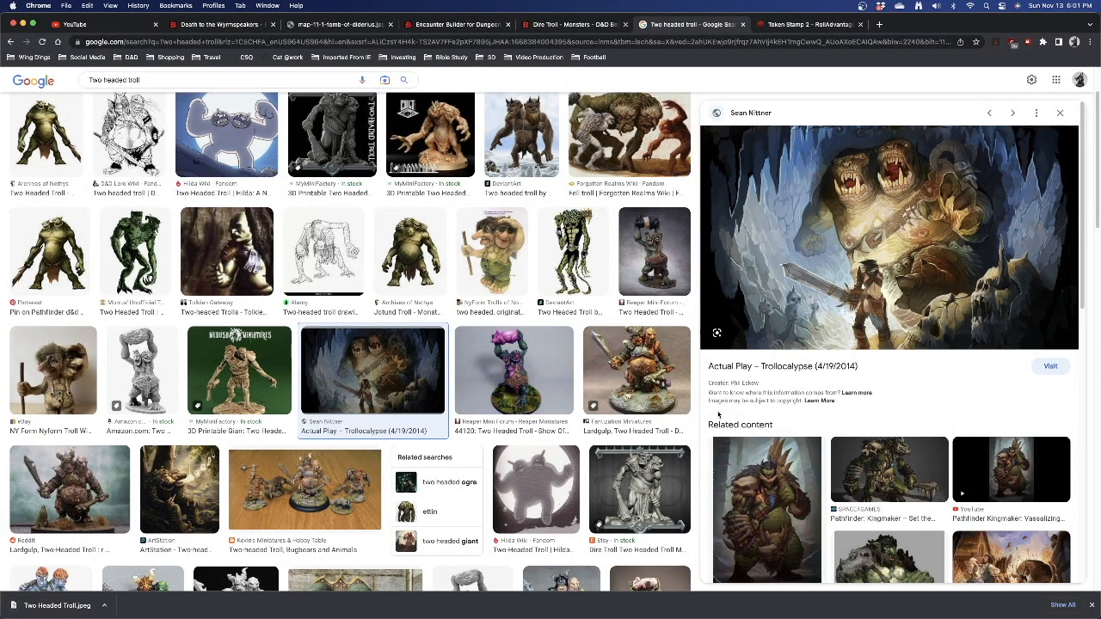
- Switch to Token Stamp 2 and load Two Headed Troll.jpeg from the Other Images folder, grouping the files by Date Added
left_click(807, 24)
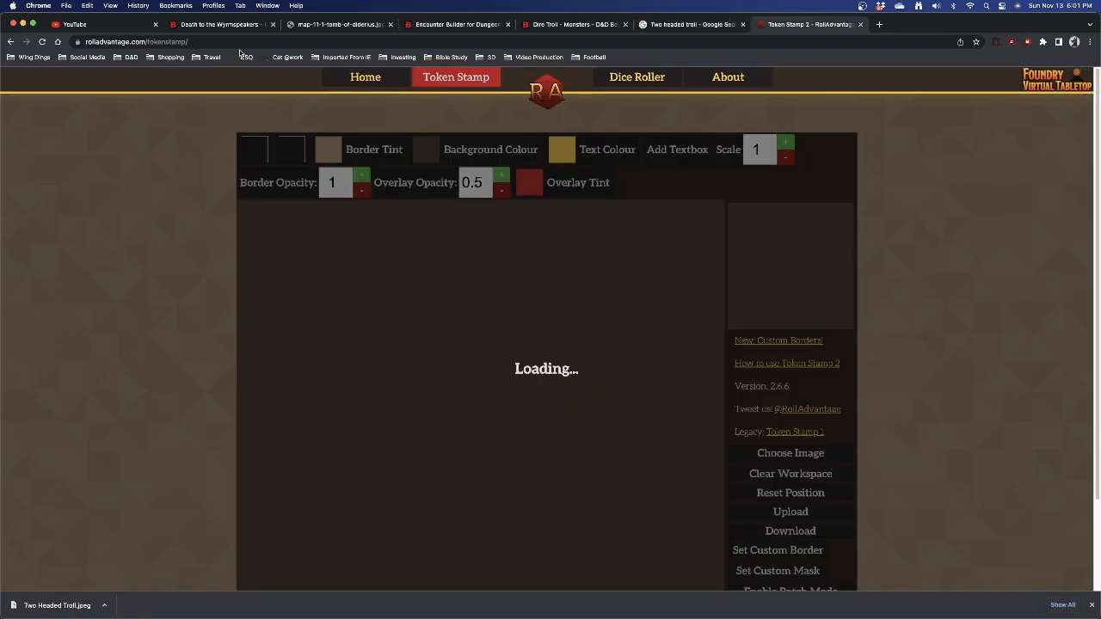
left_click(207, 43)
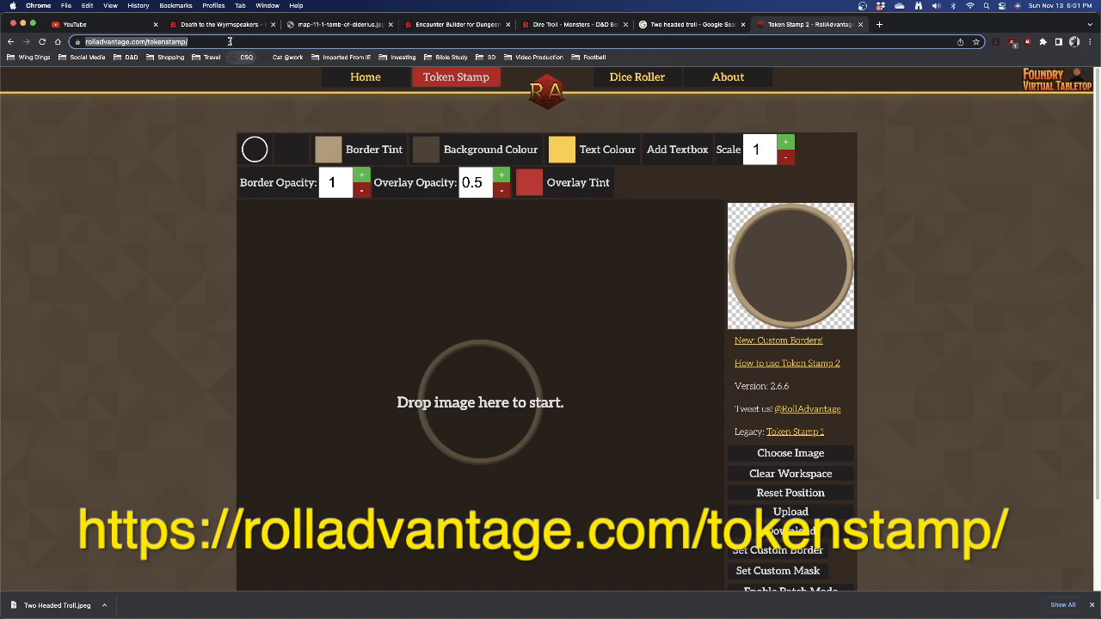
left_click(230, 41)
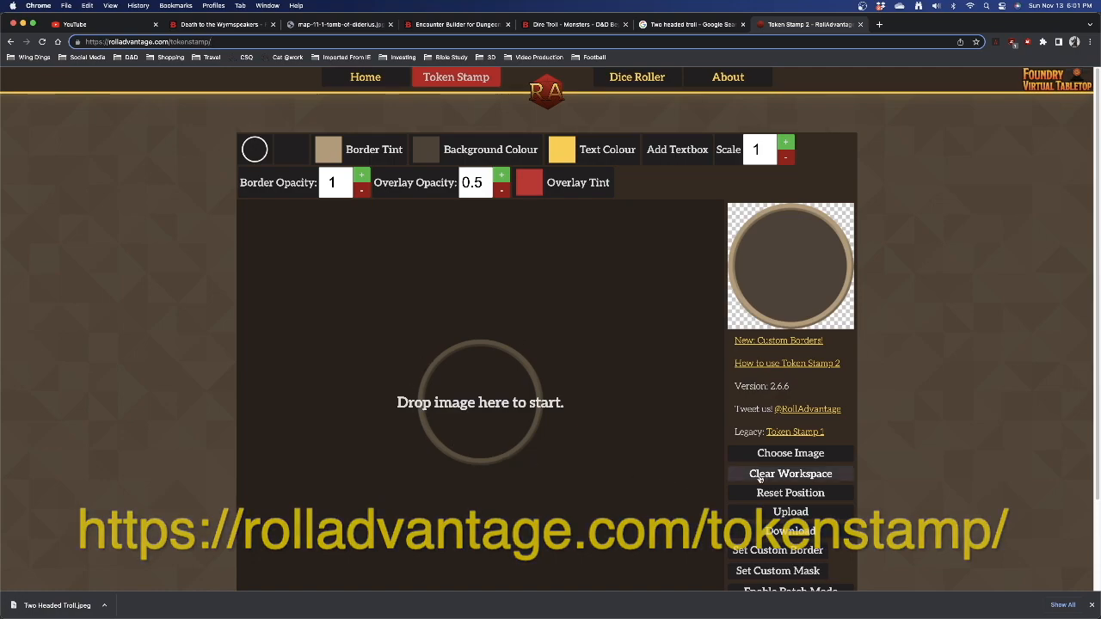
left_click(779, 458)
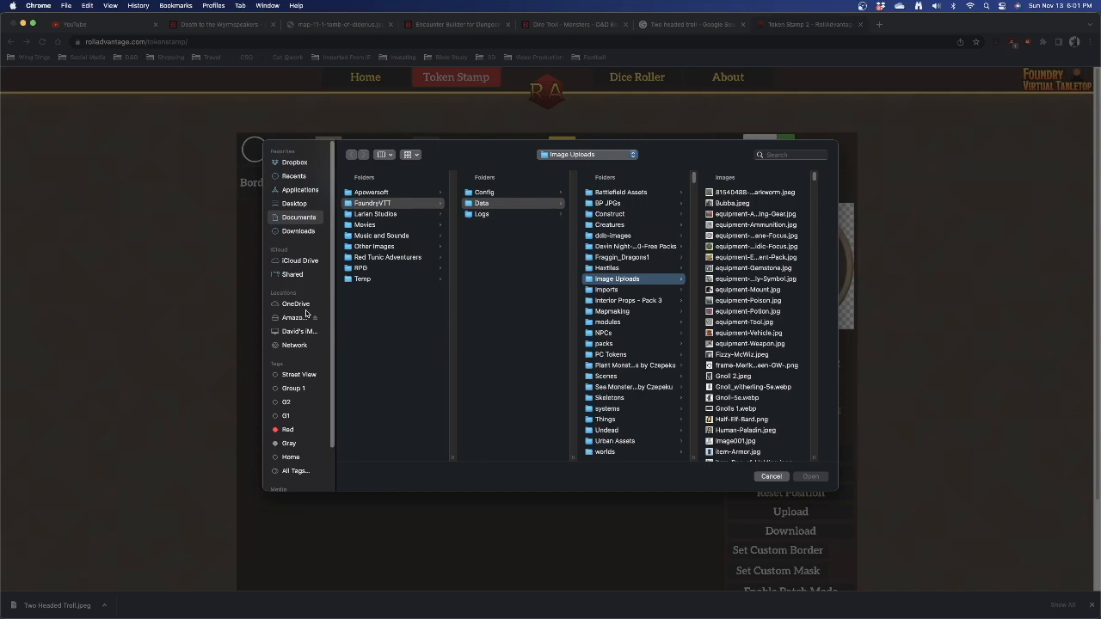
left_click(372, 248)
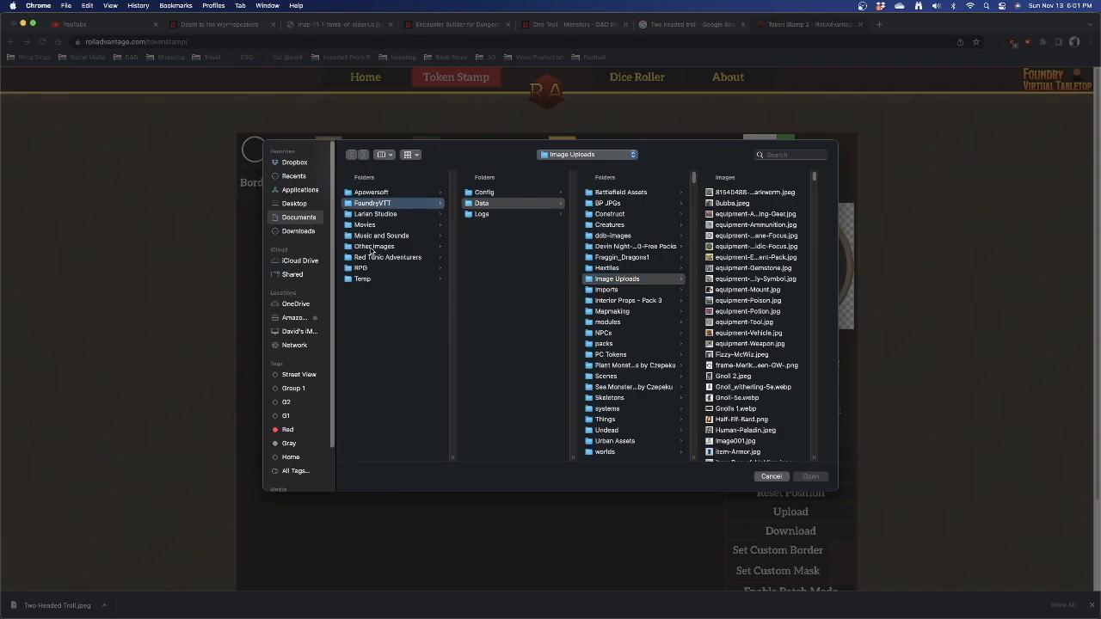
left_click(421, 160)
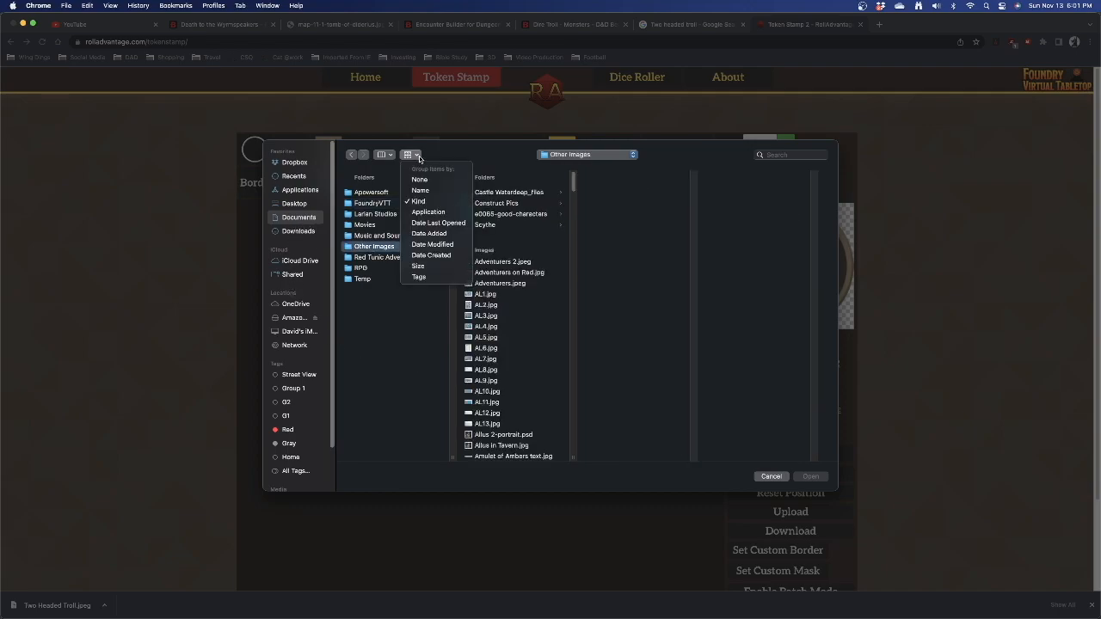
left_click(424, 234)
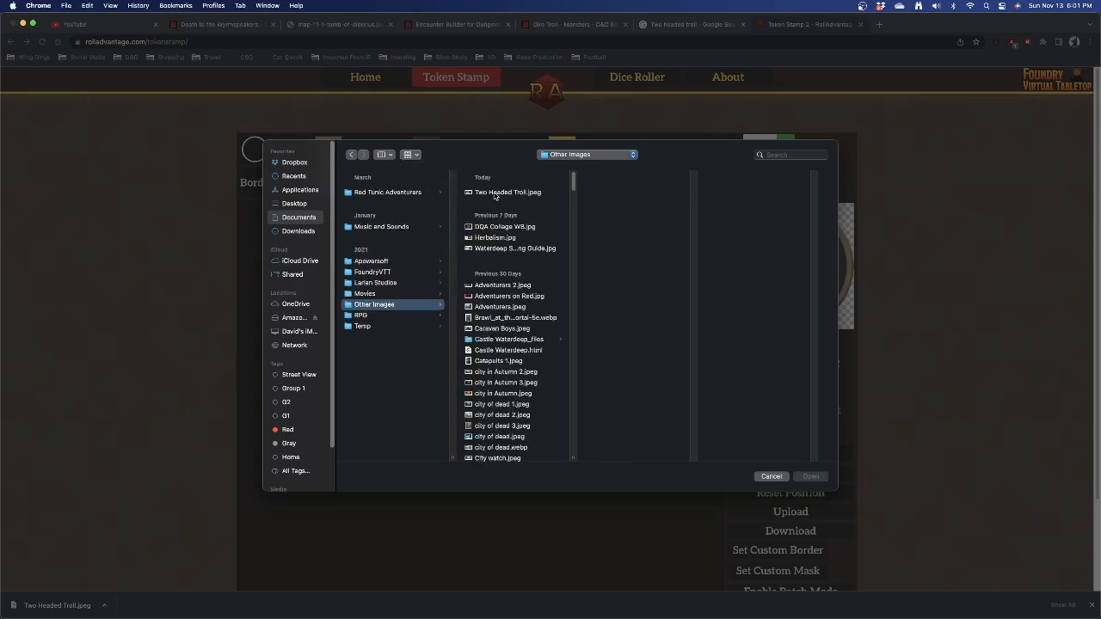
left_click(497, 194)
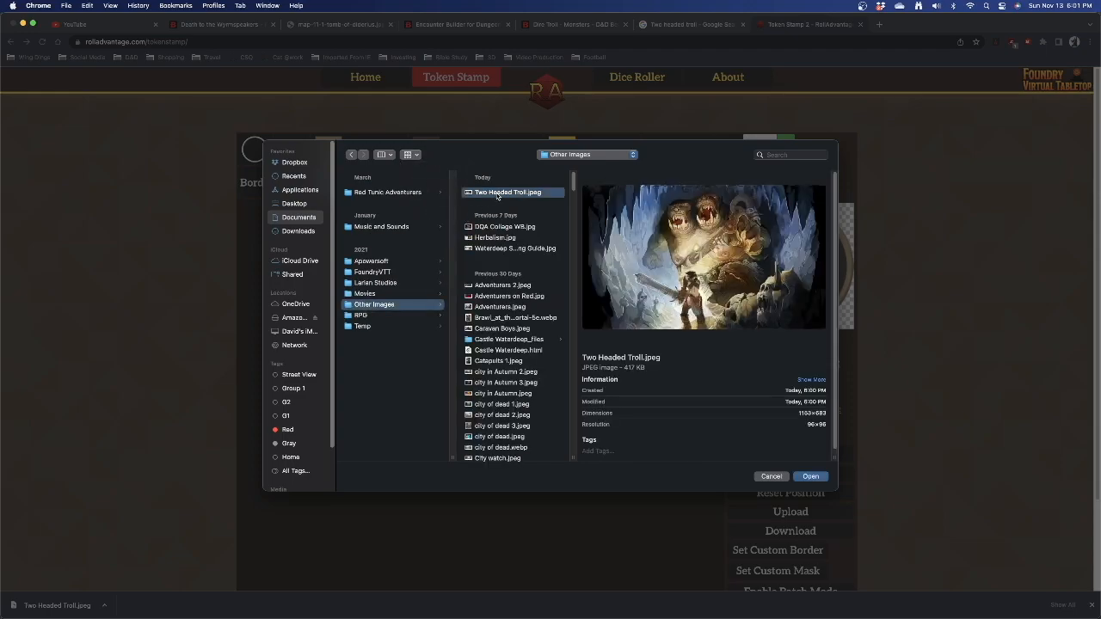
left_click(811, 477)
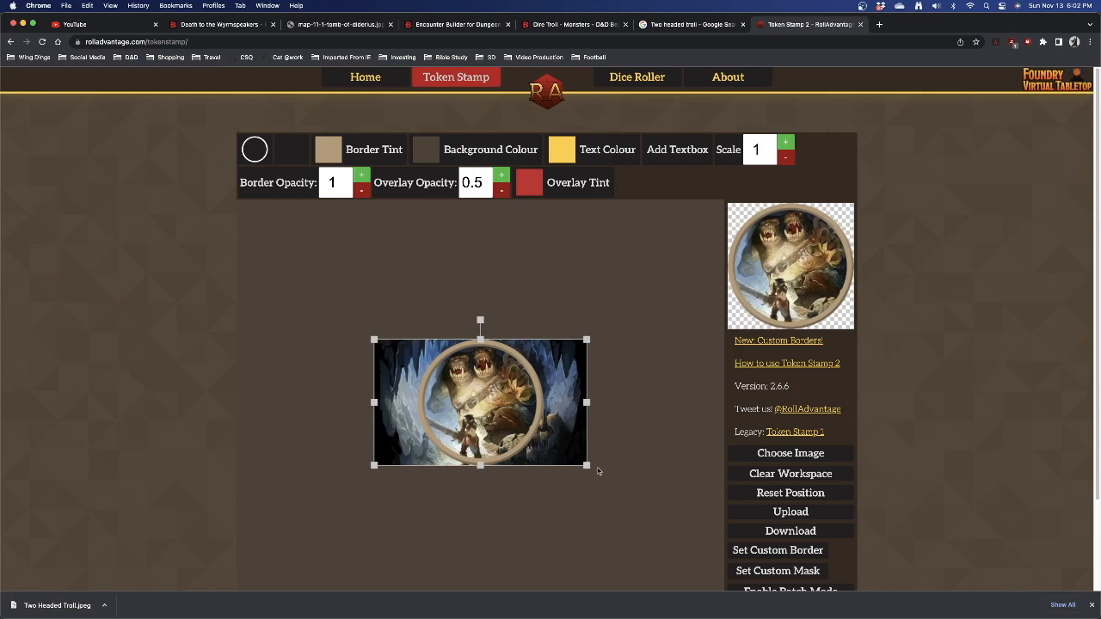
- Enlarge and shift the picture to frame both troll heads inside the token ring, and tint the border dark navy blue
left_click_drag(587, 465, 675, 519)
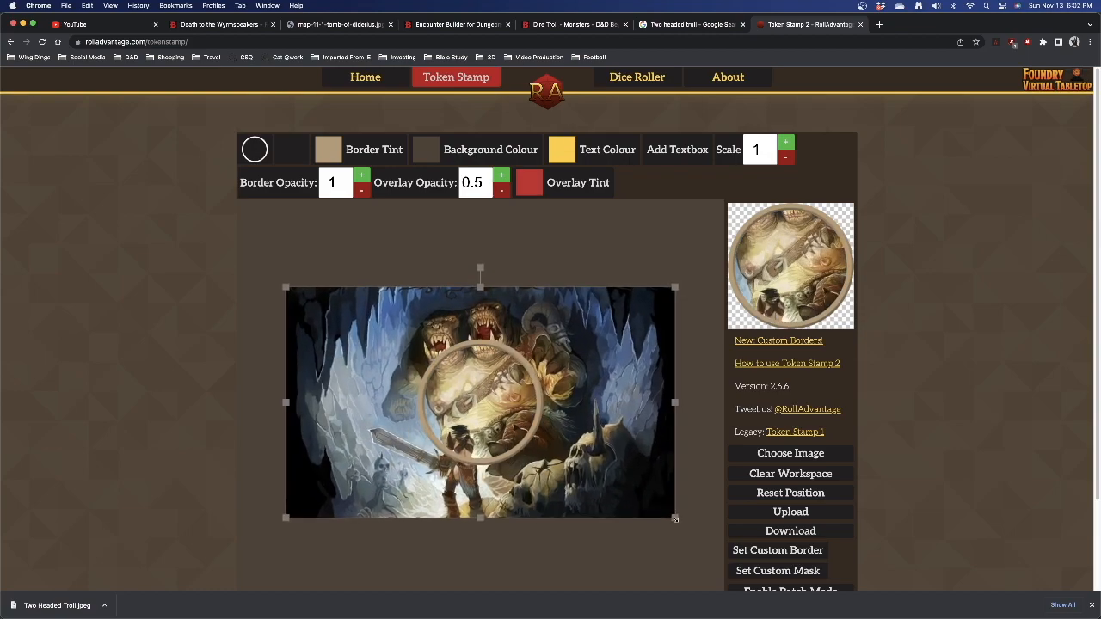
left_click_drag(622, 428, 633, 487)
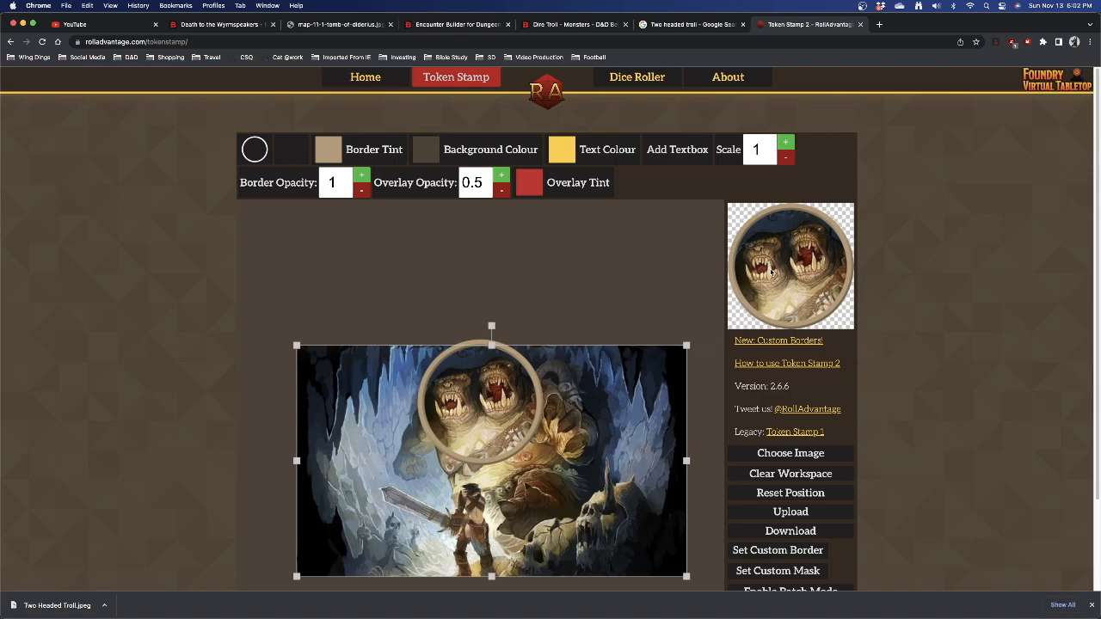
left_click(359, 151)
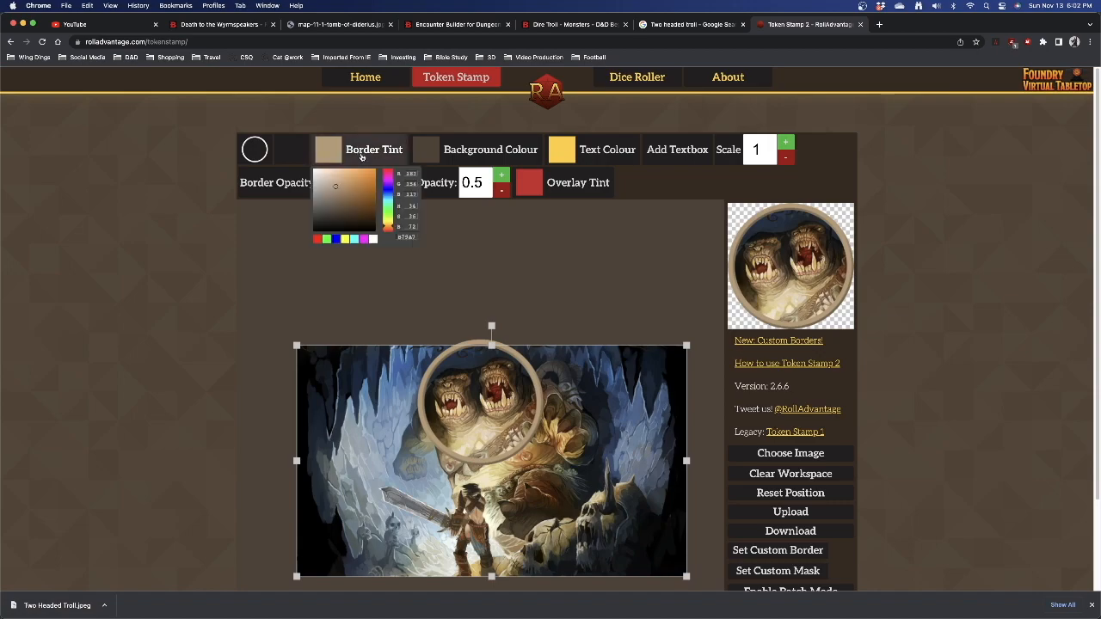
left_click(390, 194)
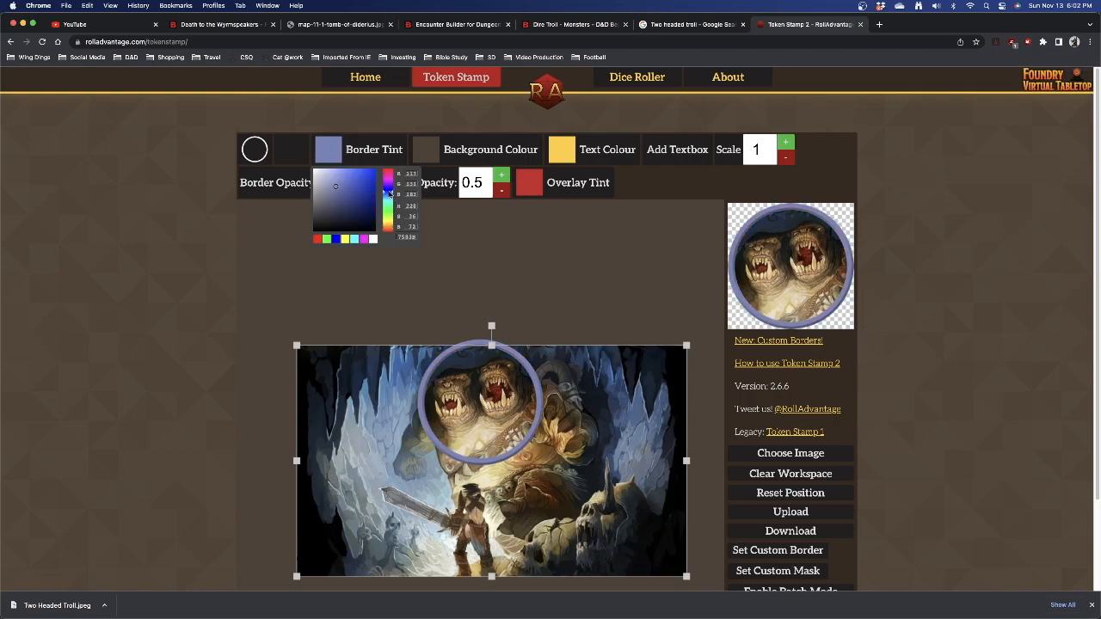
left_click(329, 212)
mouse_move(340, 209)
left_mouse_down()
mouse_move(344, 202)
mouse_move(332, 215)
left_mouse_up()
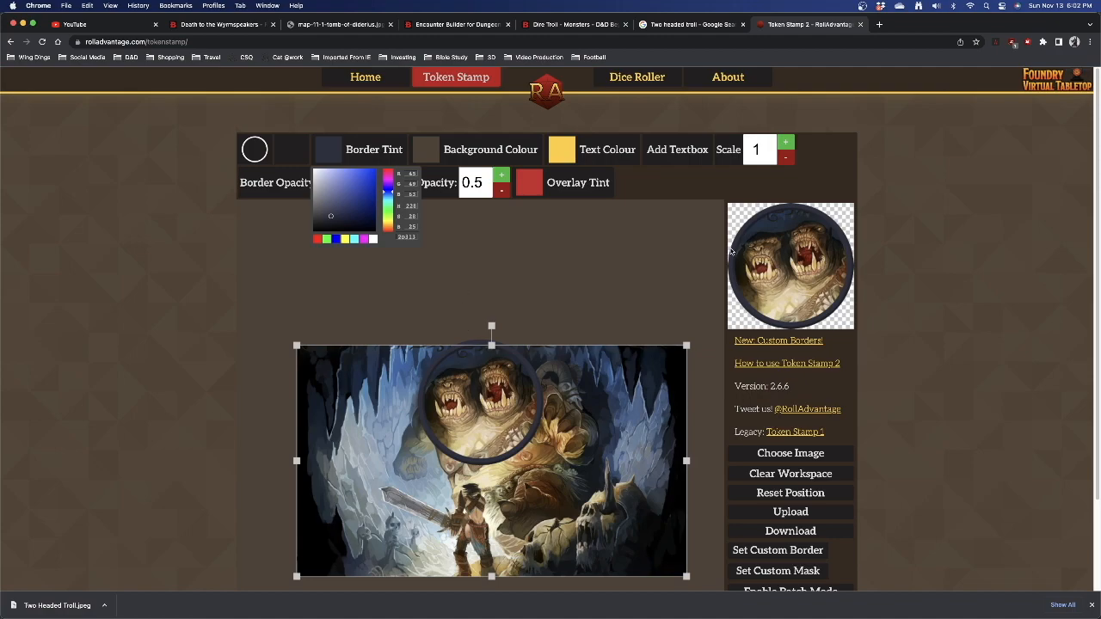
left_click(482, 150)
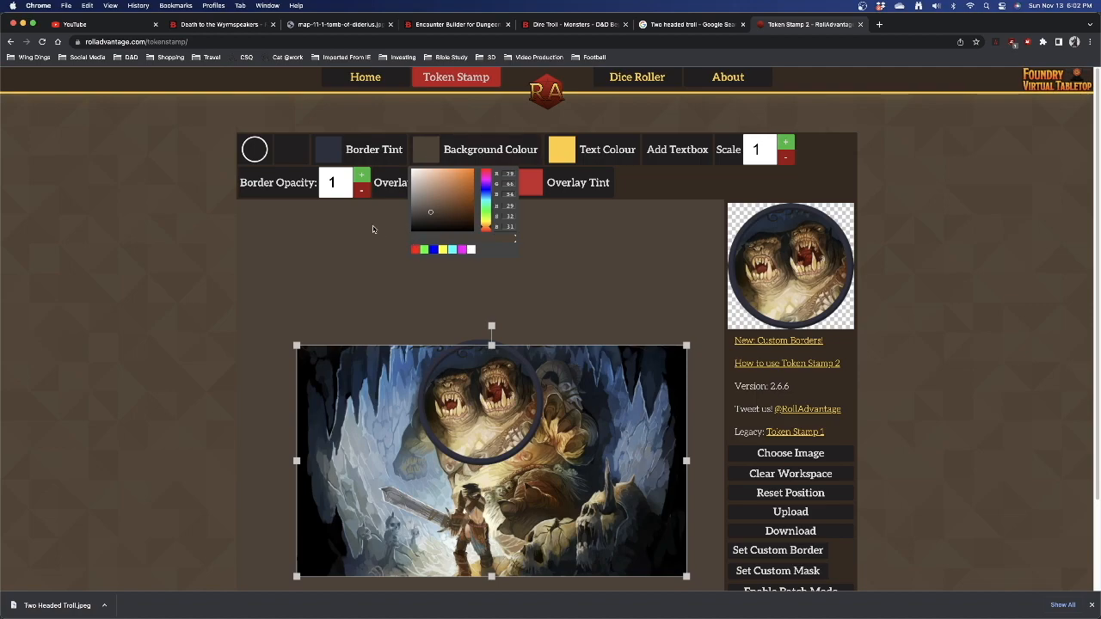
left_click(255, 150)
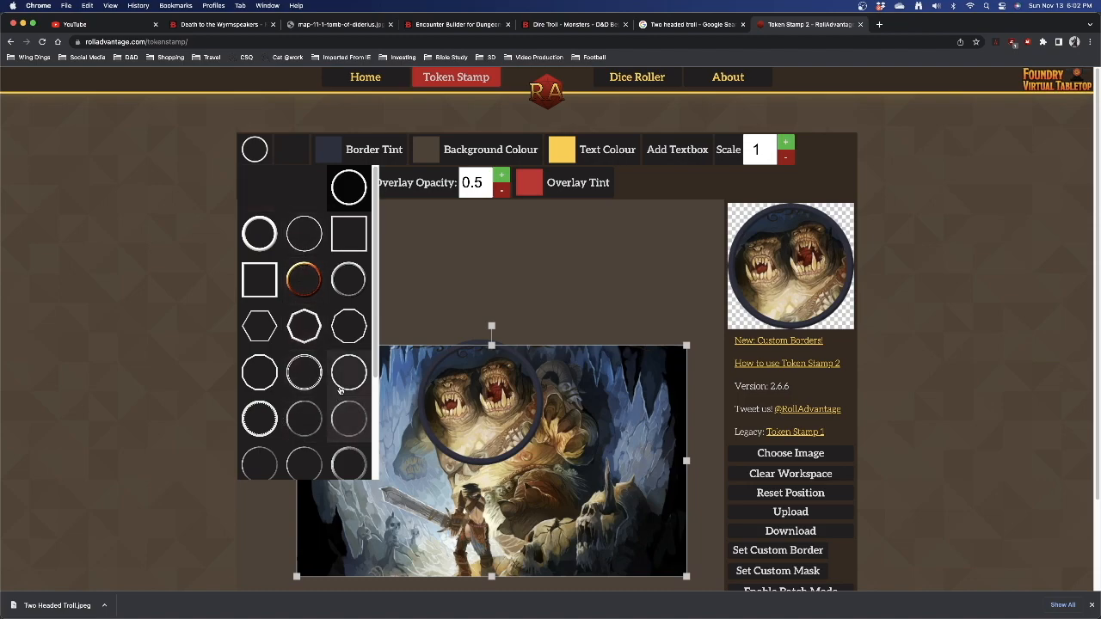
left_click(475, 248)
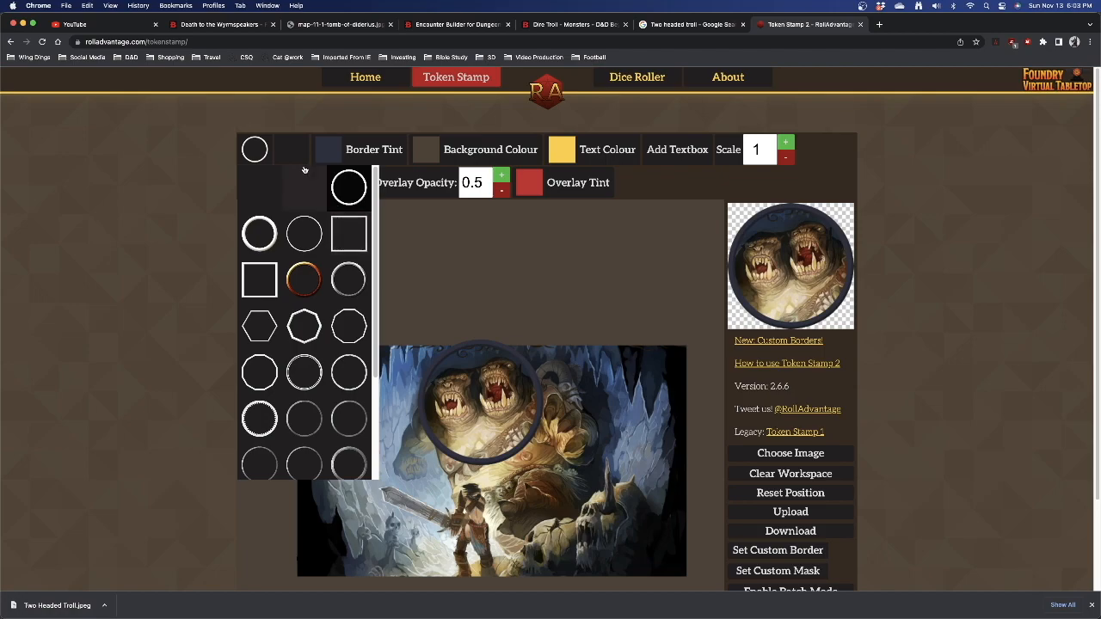
left_click(258, 150)
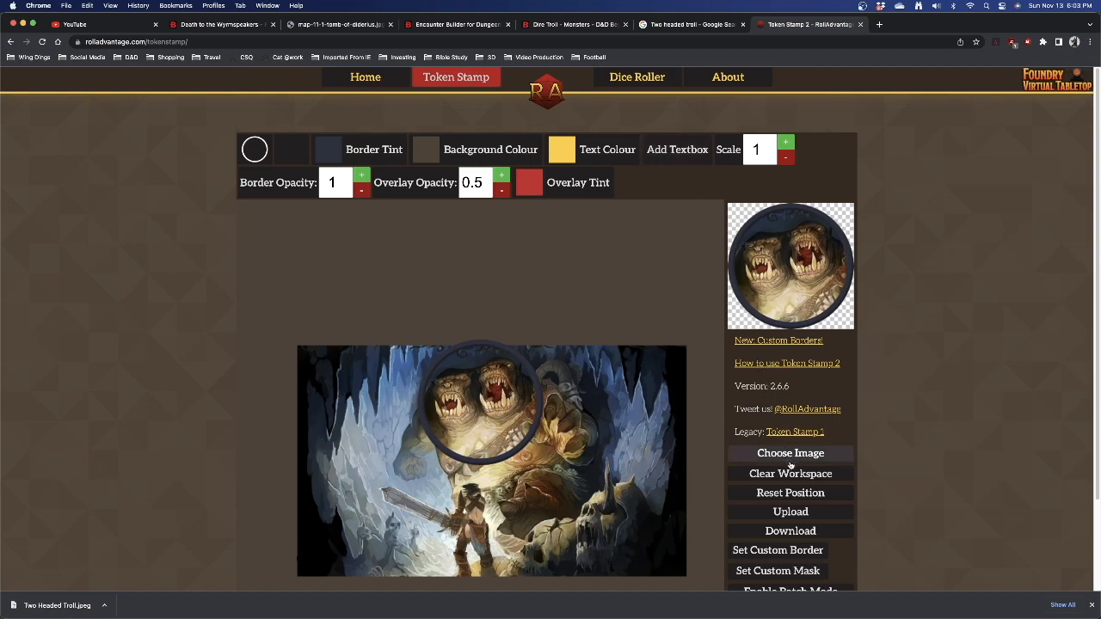
- Download the finished token and, in Finder's Downloads folder, rename token_1.png as "Two Headed Troll Token"
left_click(798, 532)
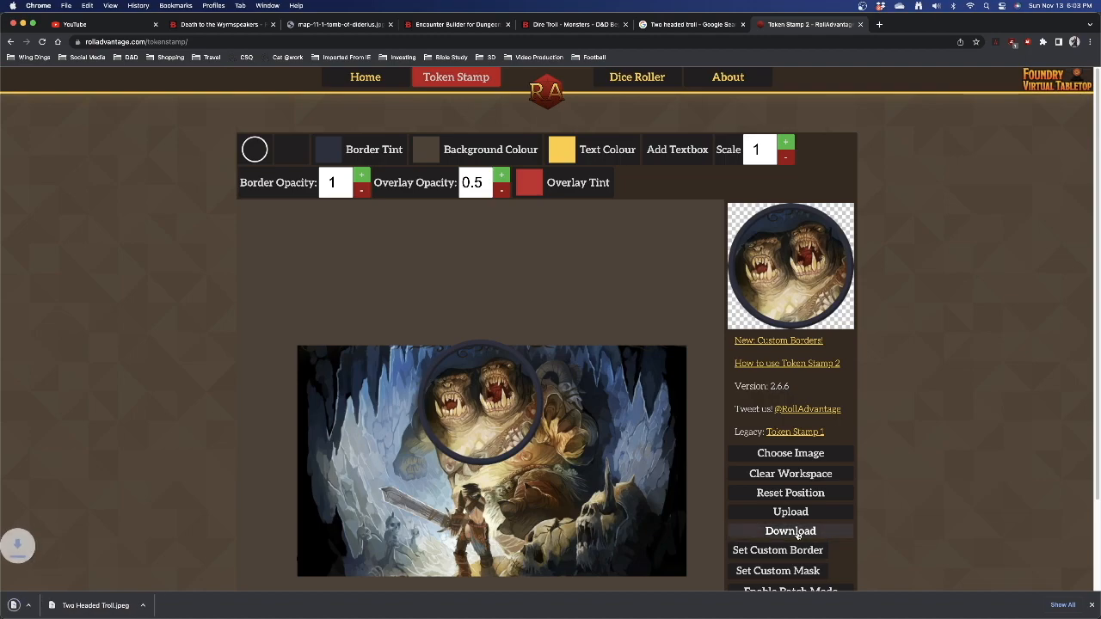
key("super+Tab")
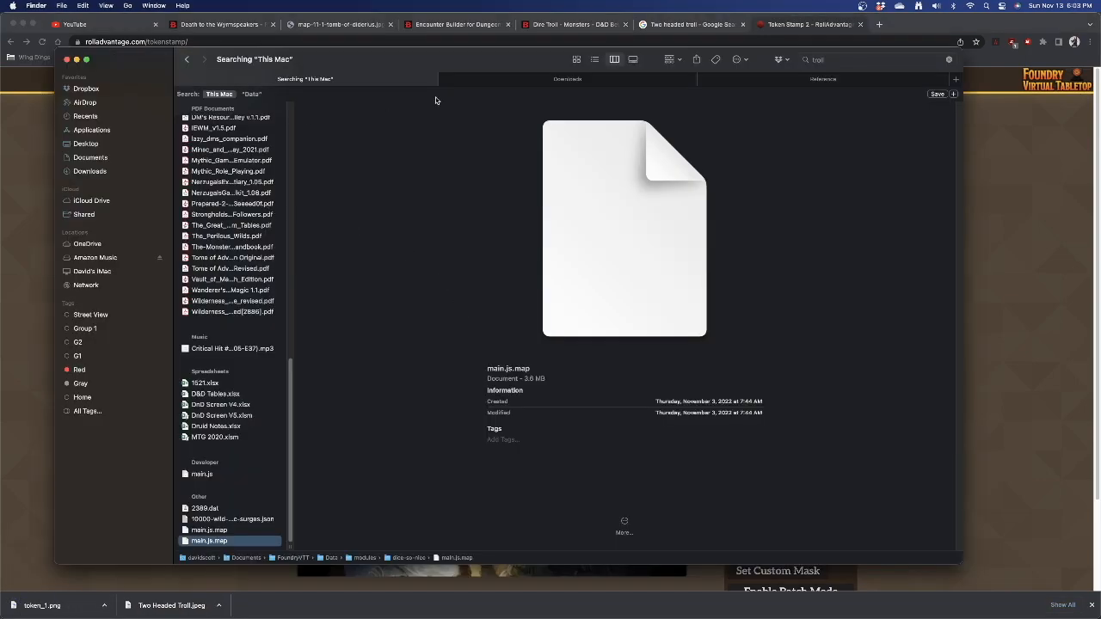
left_click(567, 82)
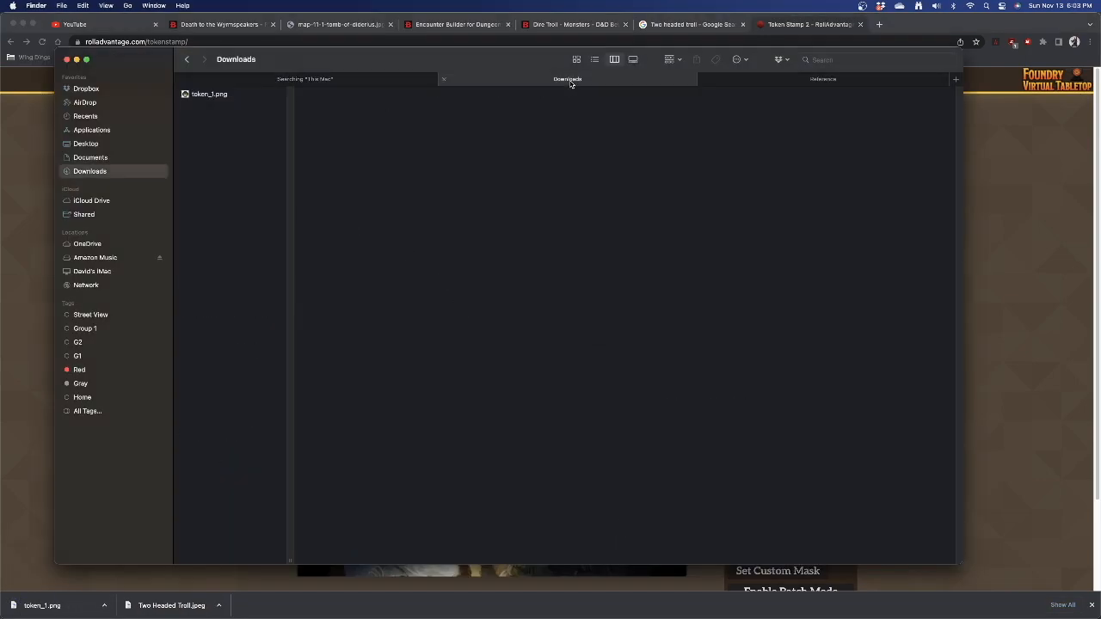
left_click(206, 95)
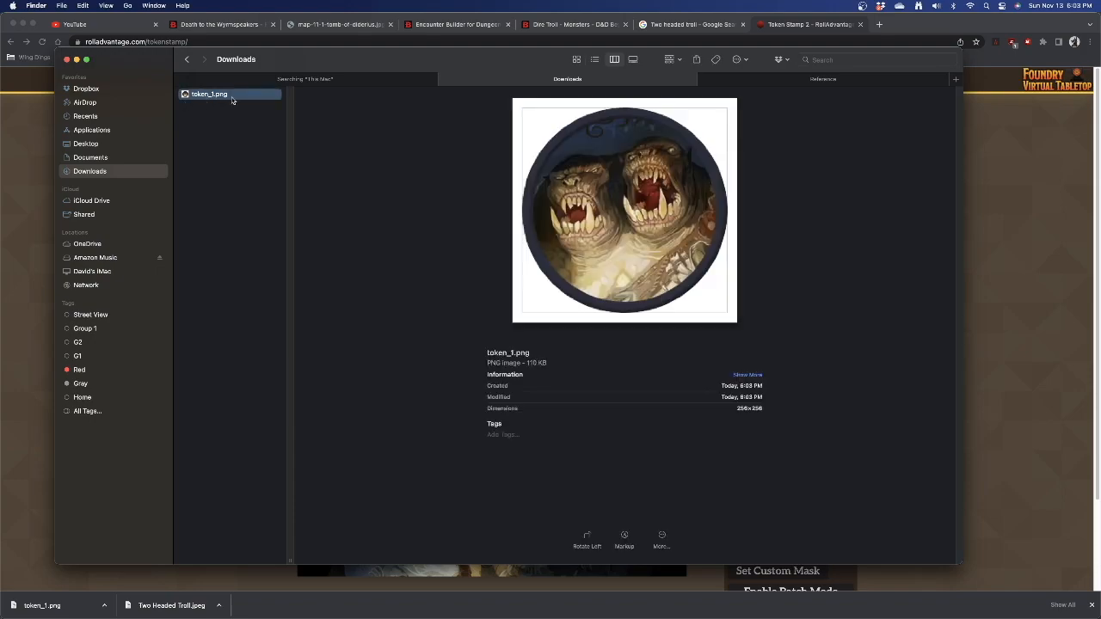
key("Return")
type("Two Headed Troll")
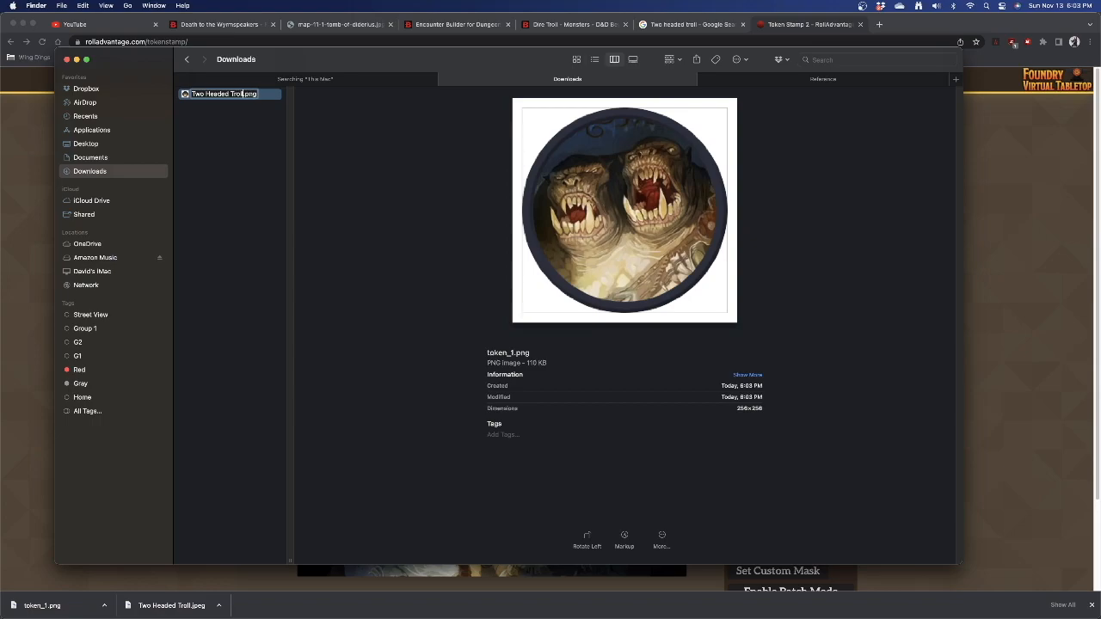
type(" Token")
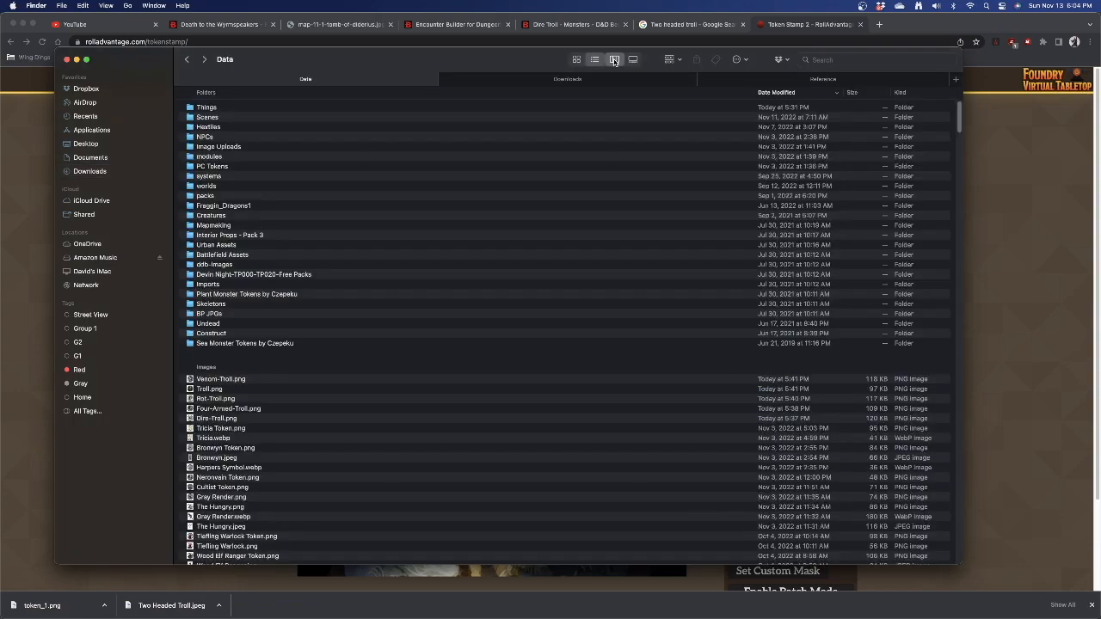
- Move Two Headed Troll Token.png from the Downloads folder into the Data folder of FoundryVTT
left_click(614, 59)
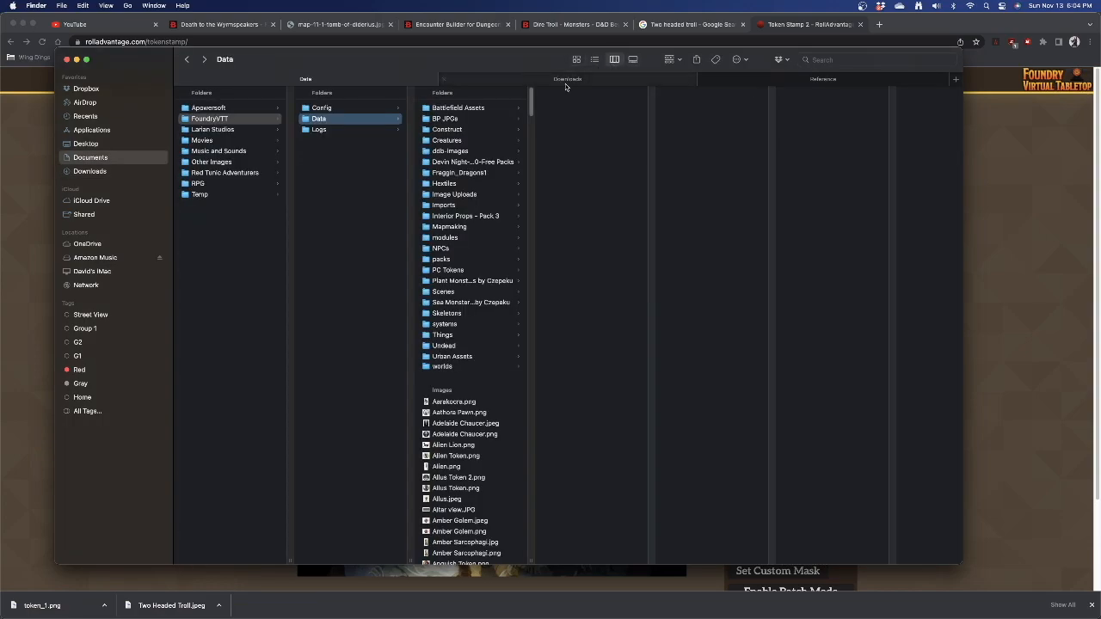
scroll(452, 432, "down", 1)
scroll(452, 433, "up", 1)
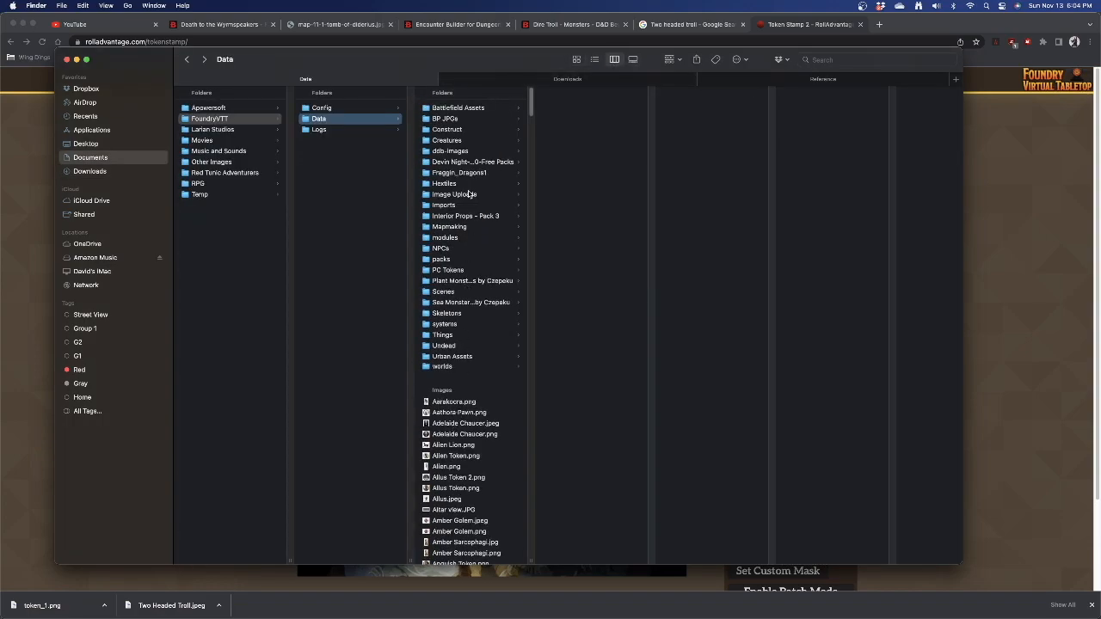
left_click(586, 80)
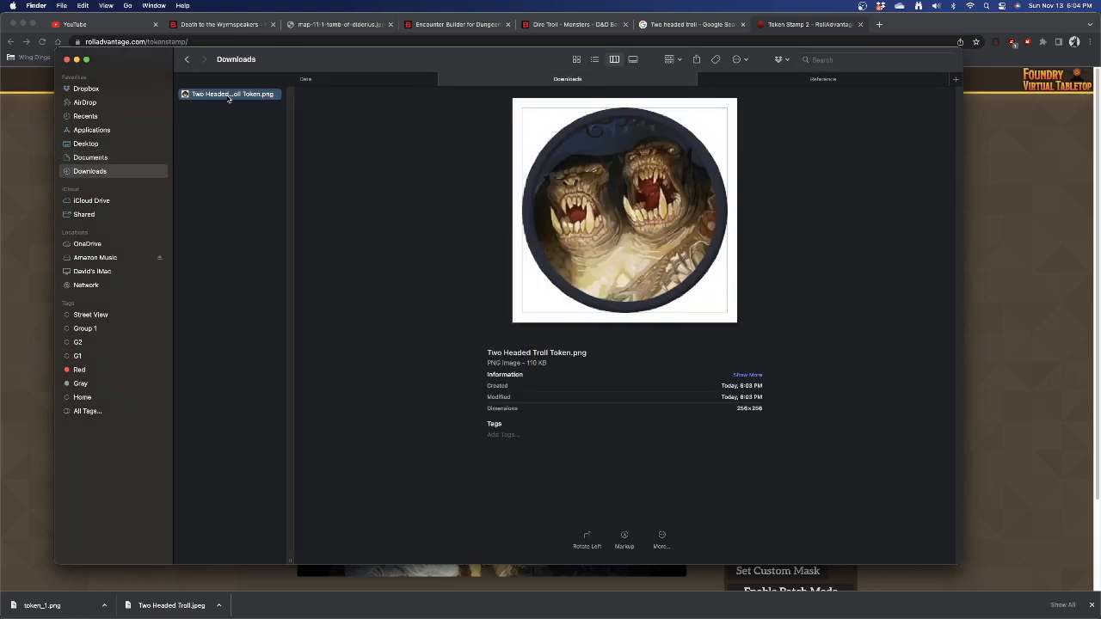
left_click_drag(231, 96, 444, 427)
left_click_drag(460, 439, 463, 440)
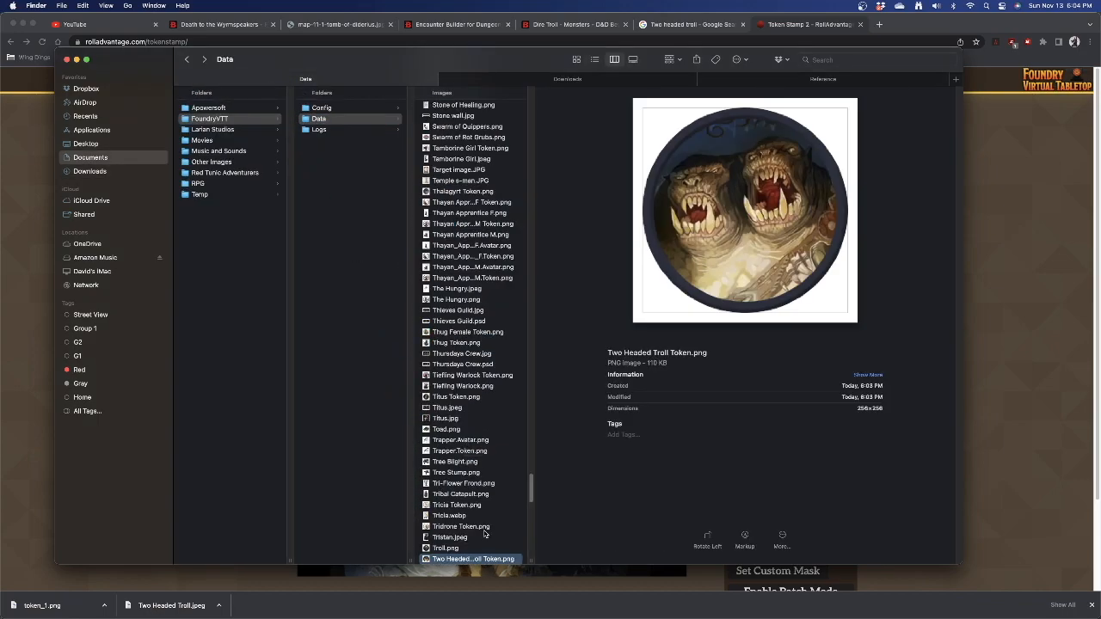
- Switch to Foundry Virtual Tabletop and open a fresh copy of the Two-Headed Troll actor's sheet
key("super+Tab")
key("super+Tab")
key("super+Tab")
key("super+Tab")
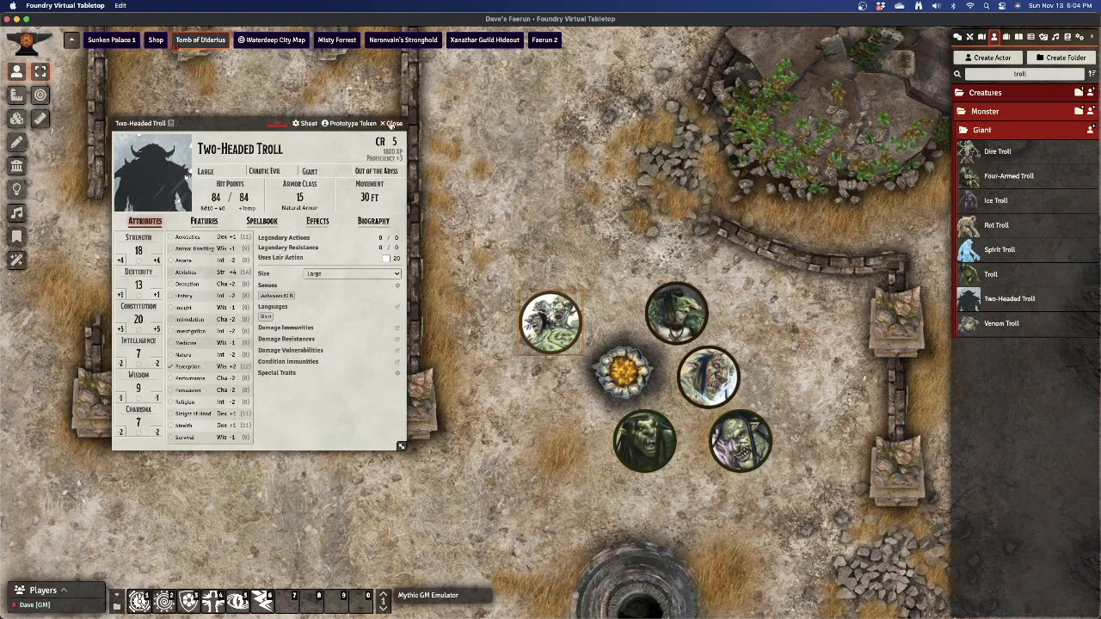
left_click(392, 124)
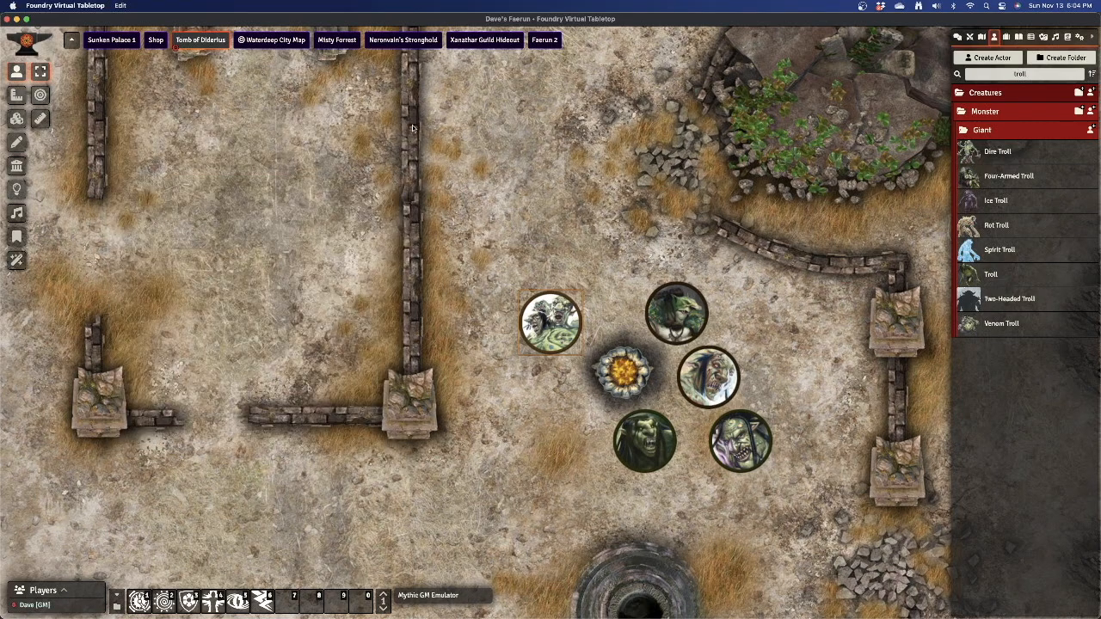
left_click(1005, 300)
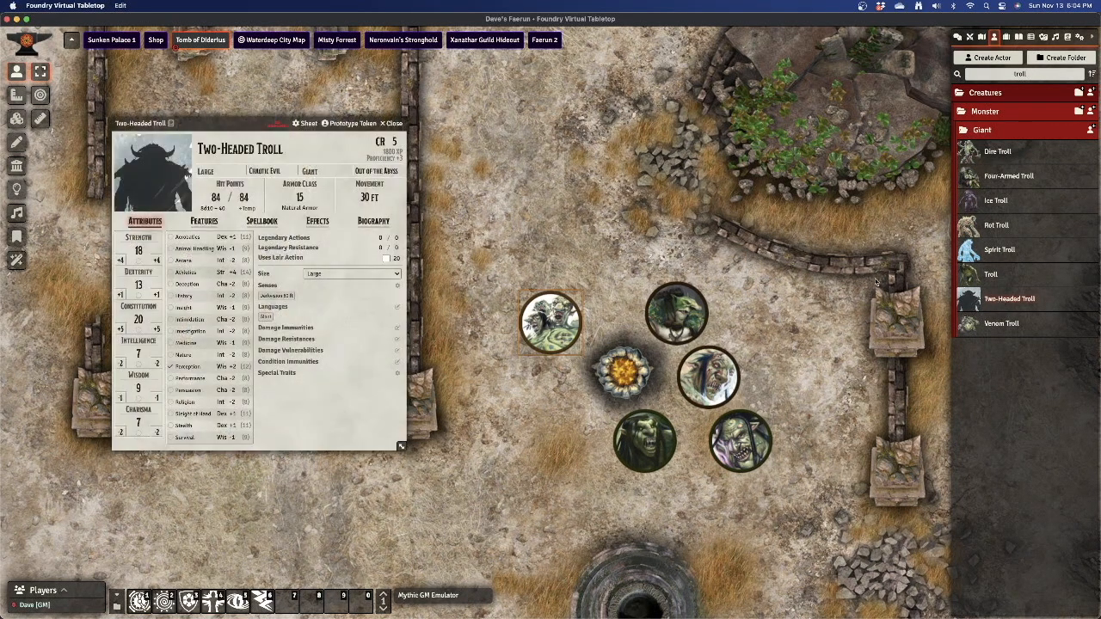
- Set the Two-Headed Troll's portrait to Two Headed Troll Token.png from the root user data folder, filtering the files by "troll"
left_click(147, 171)
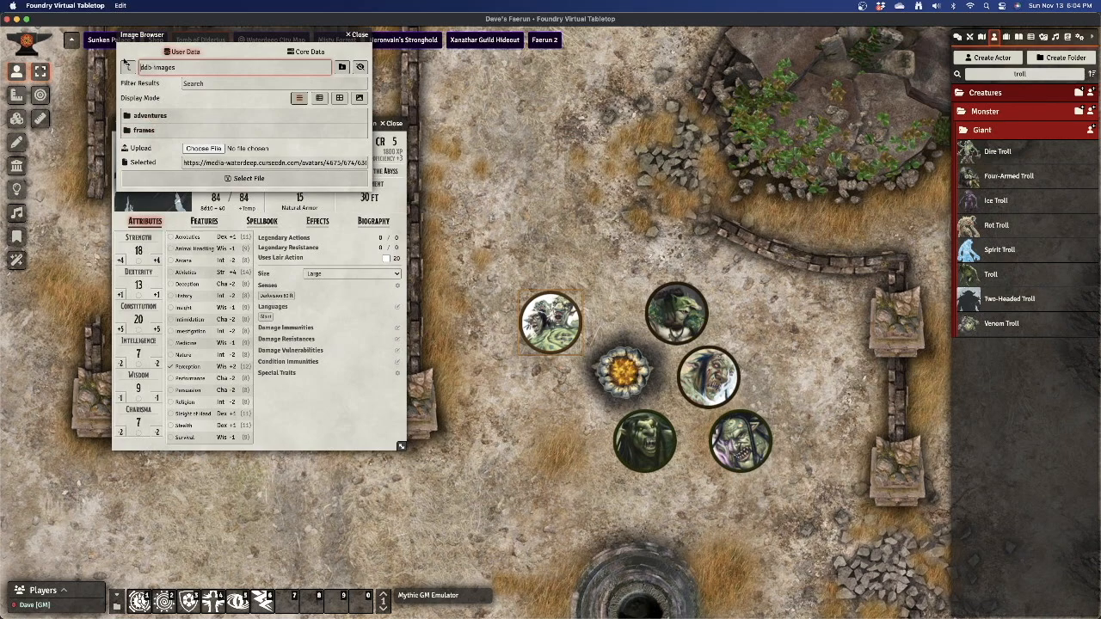
left_click(128, 67)
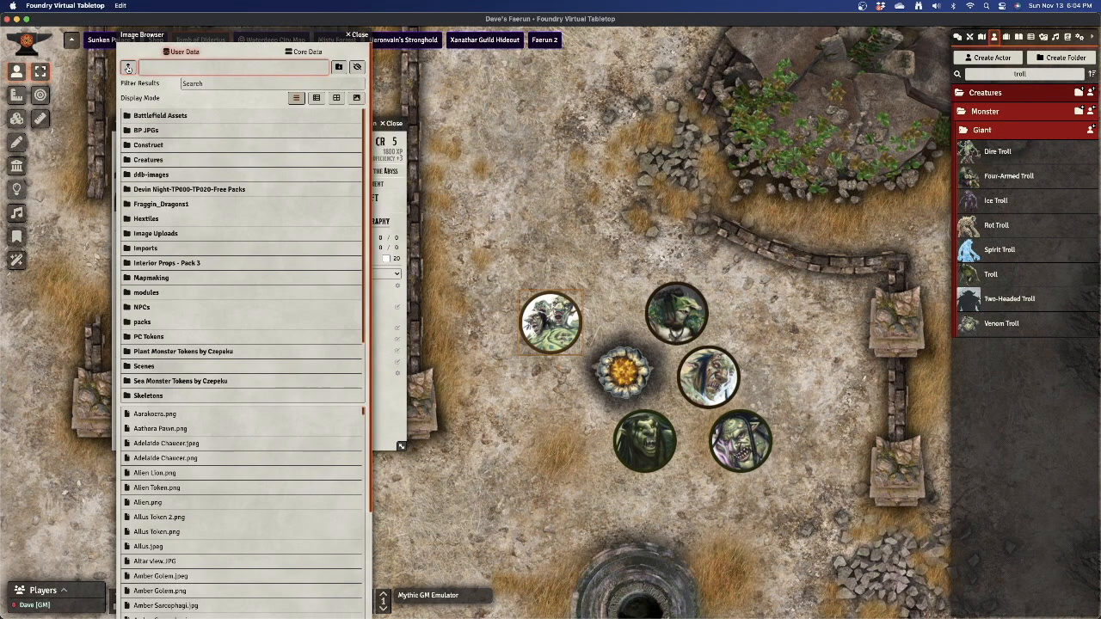
left_click(206, 83)
type("troll")
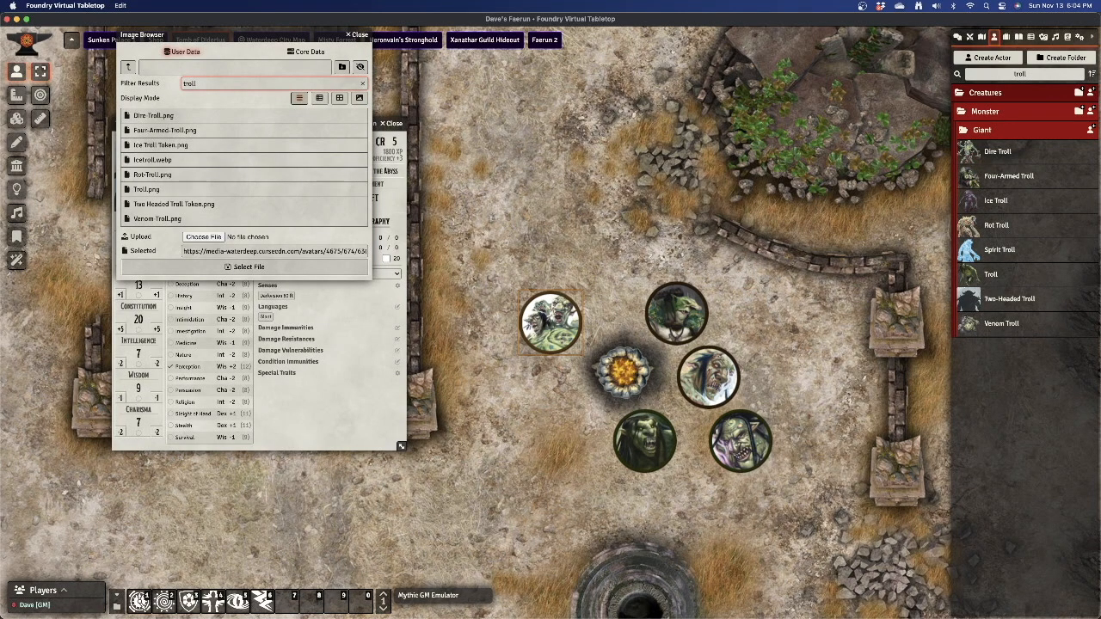
left_click(199, 206)
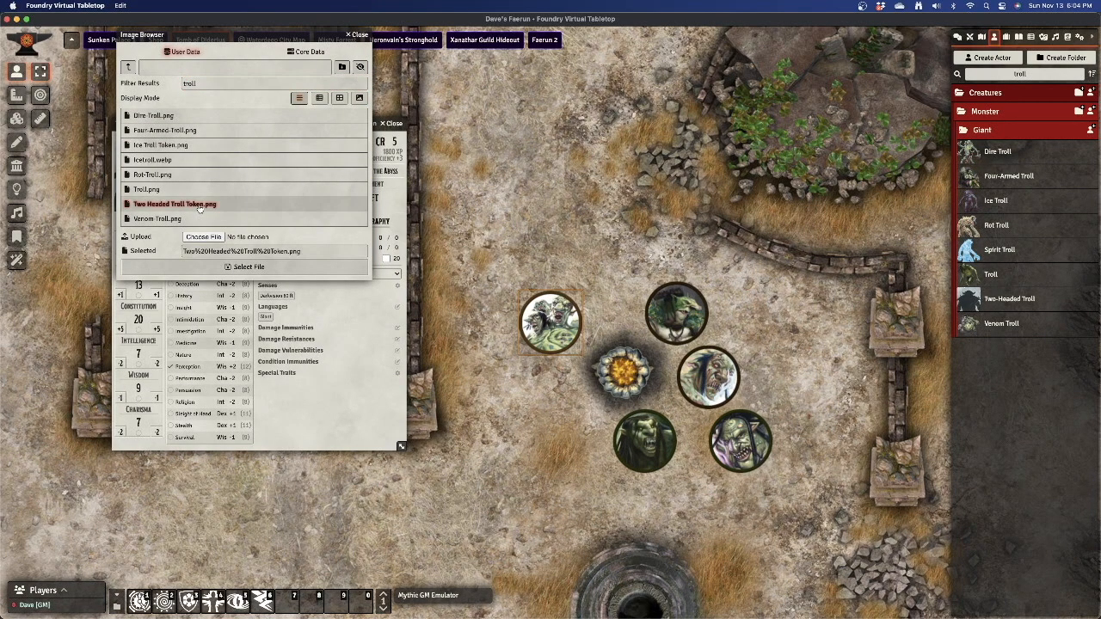
left_click(234, 267)
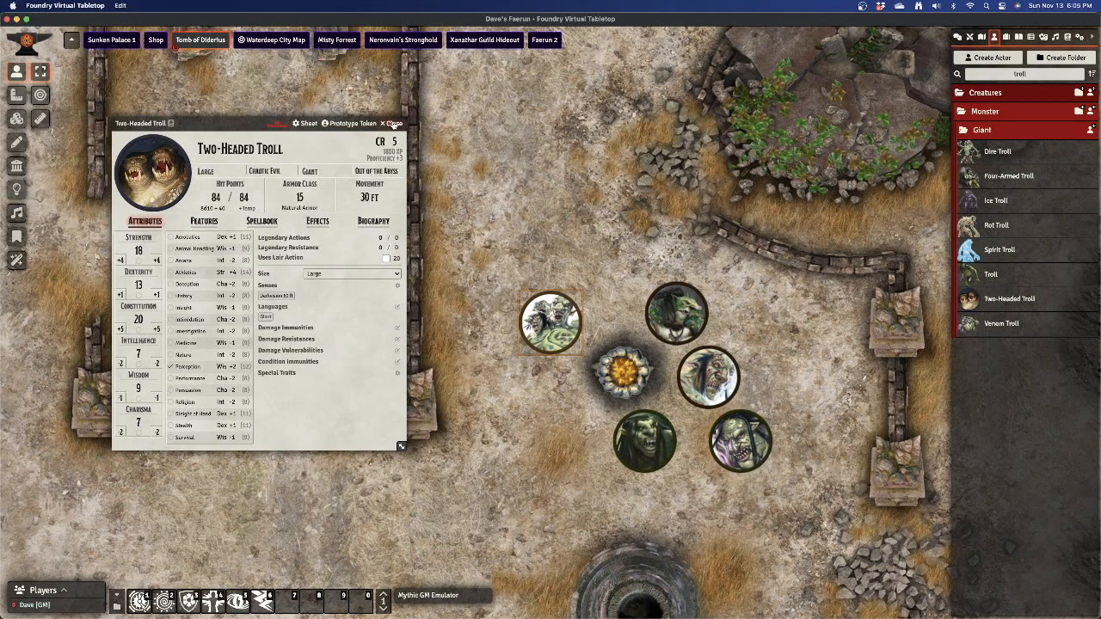
- Close the actor sheet and place a Two-Headed Troll token on the map beside the brazier, below the white-bordered token
left_click(393, 124)
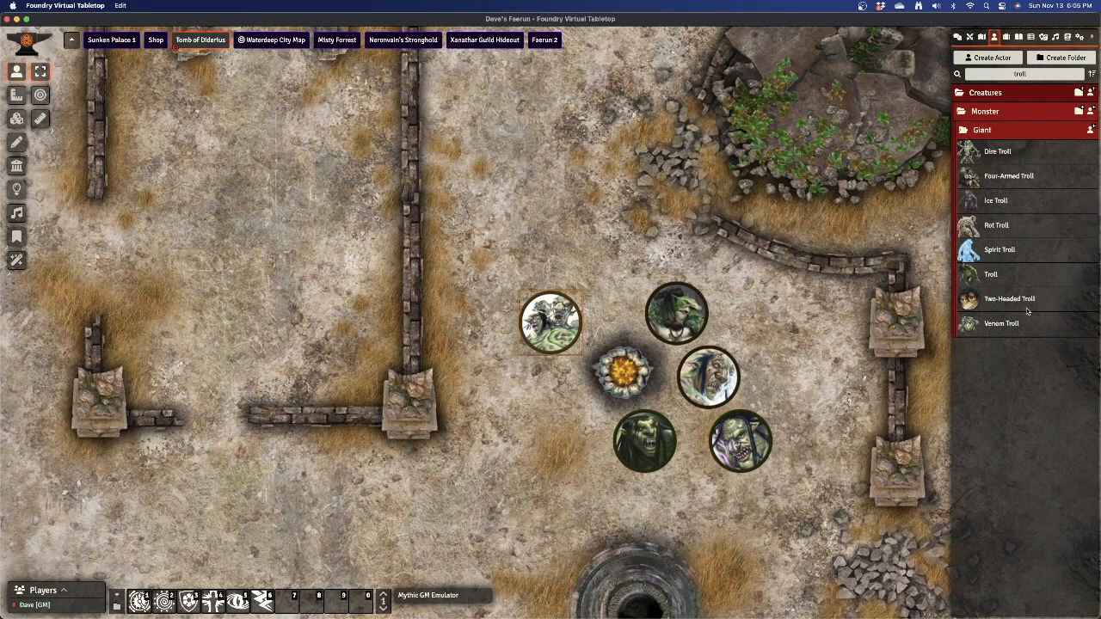
left_click_drag(1023, 303, 545, 418)
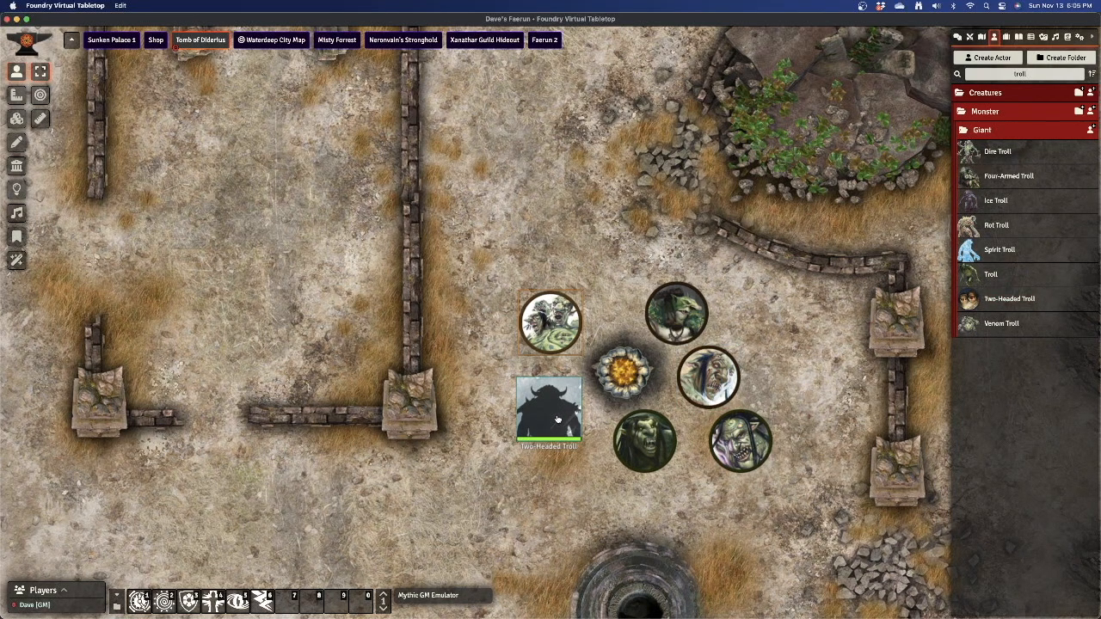
- Set the Two-Headed Troll's prototype token image to Two Headed Troll Token.png from the root user data folder and update the token
left_click(1022, 300)
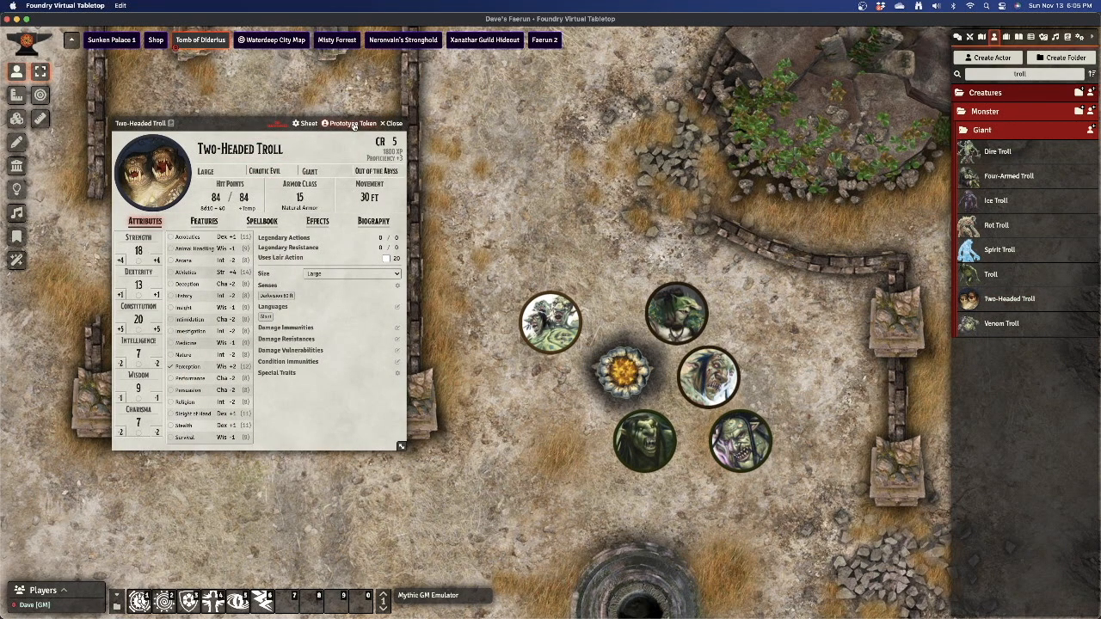
left_click(354, 125)
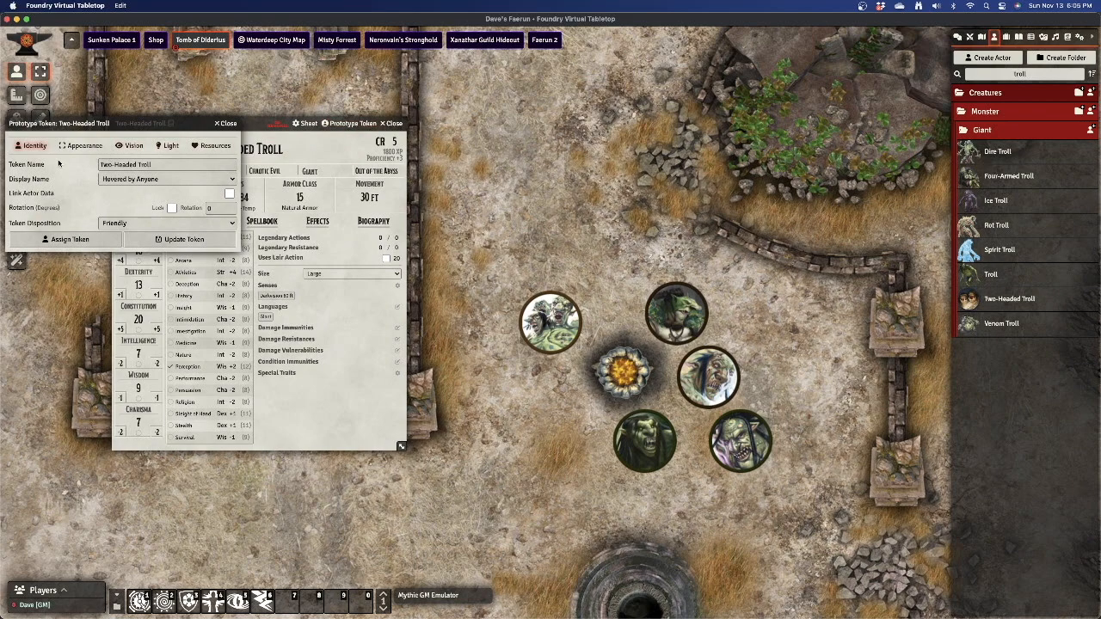
left_click(86, 148)
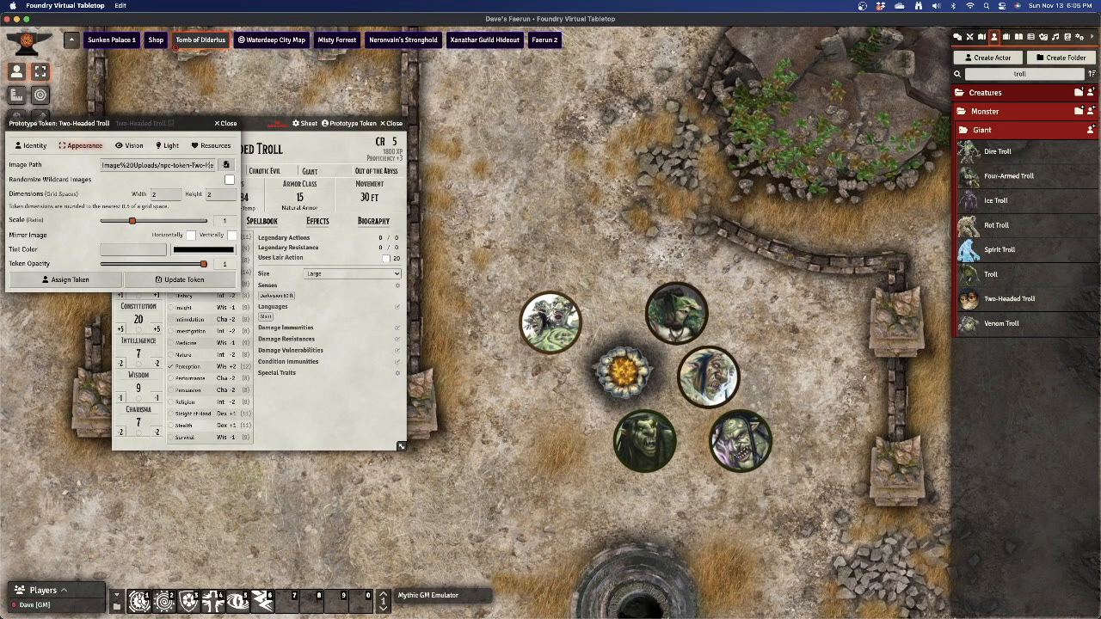
left_click(227, 165)
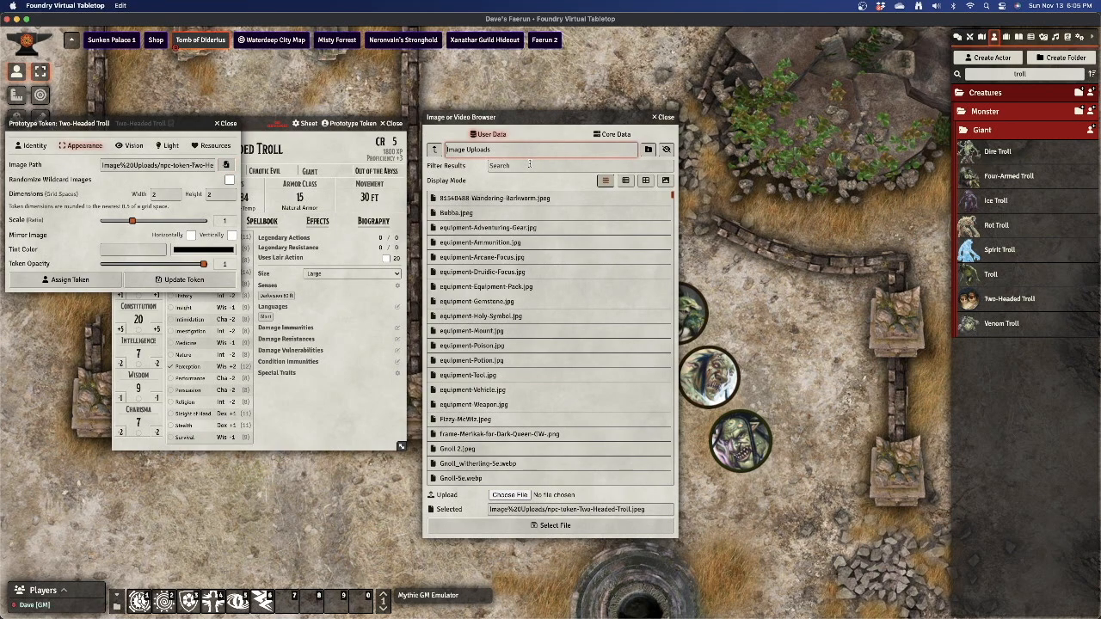
left_click(434, 149)
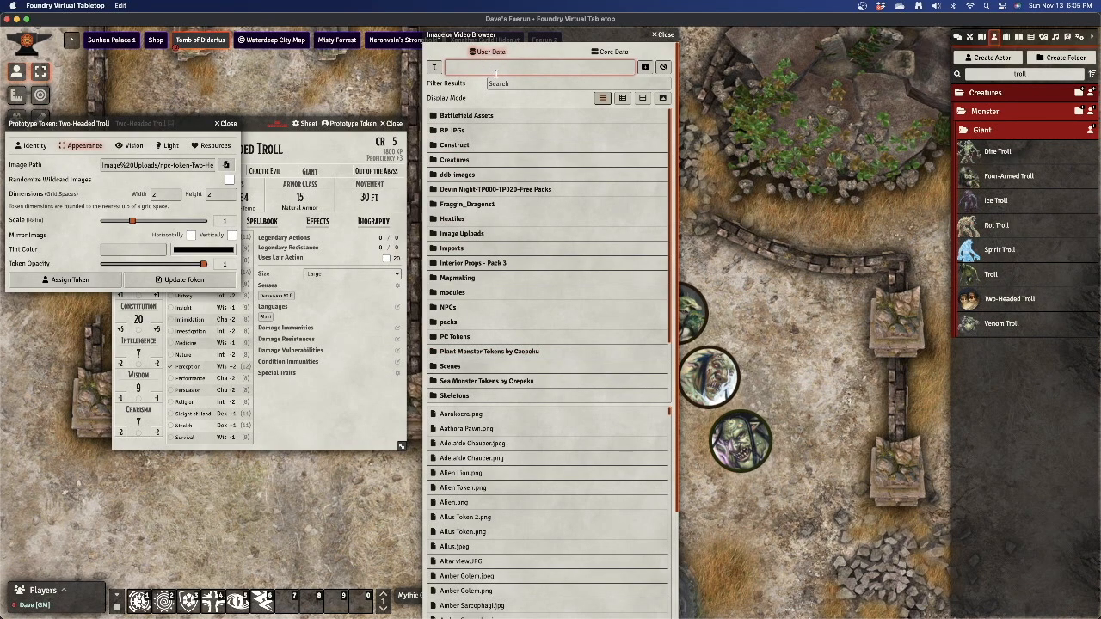
left_click(506, 83)
type("troll")
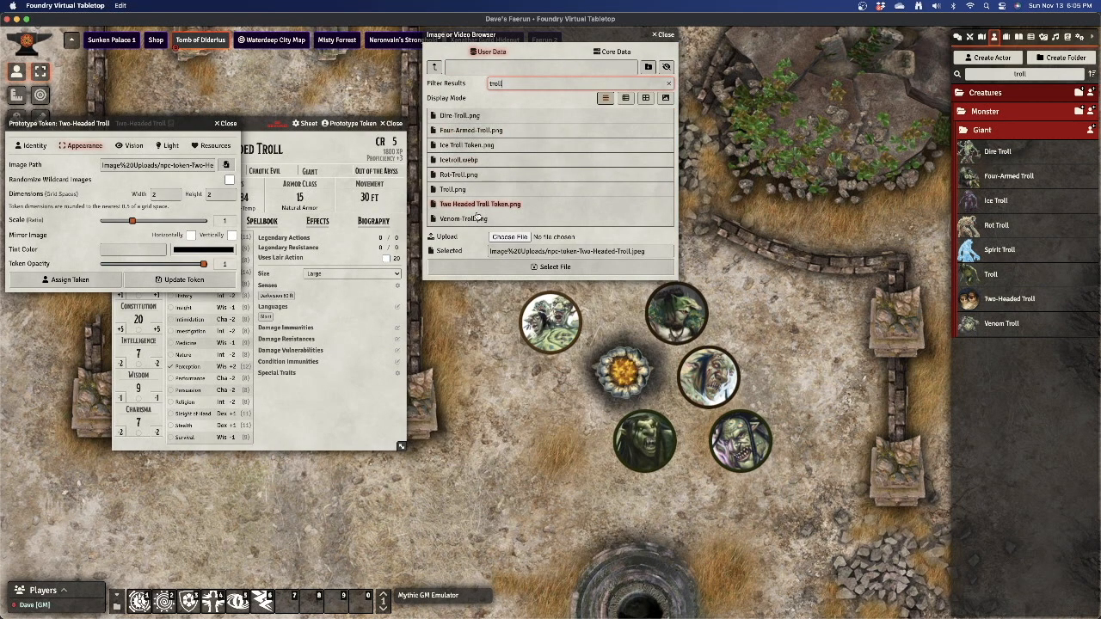
left_click(480, 207)
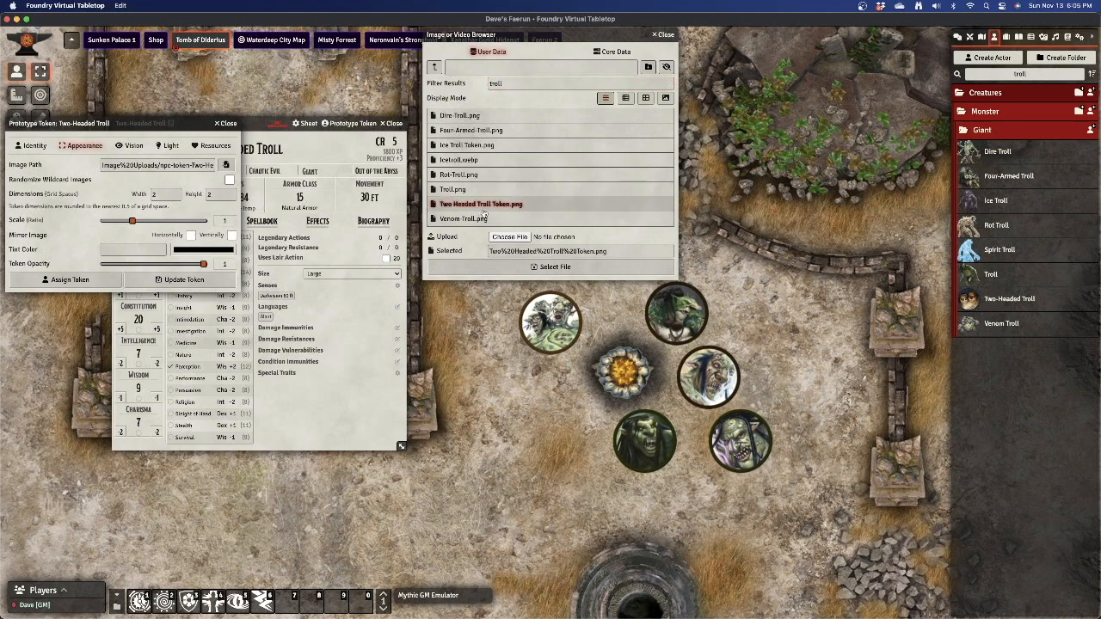
left_click(533, 268)
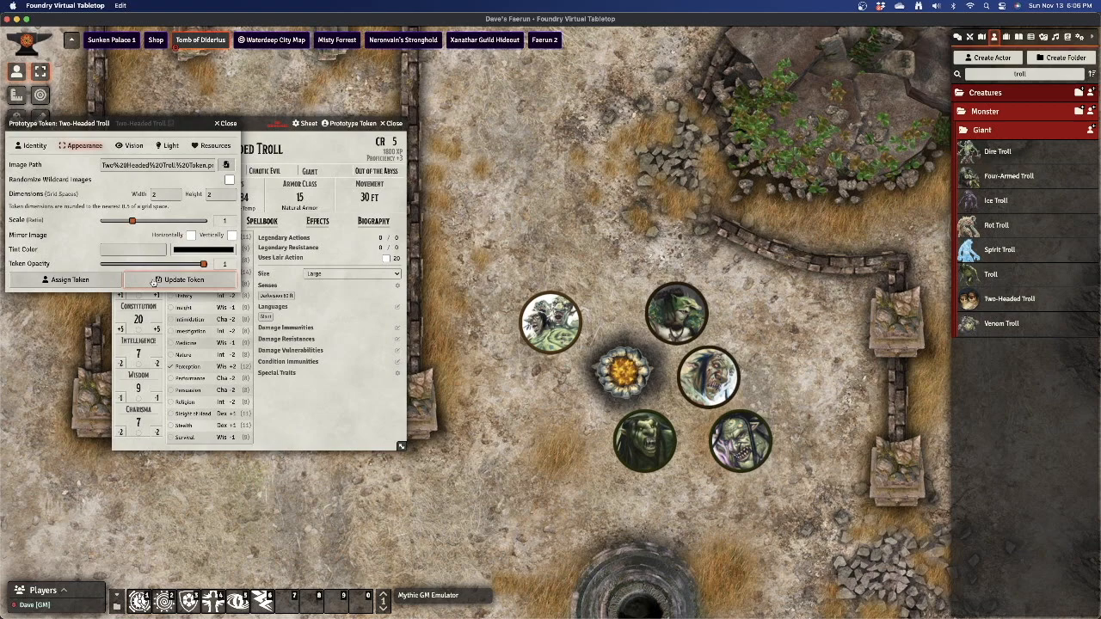
left_click(156, 281)
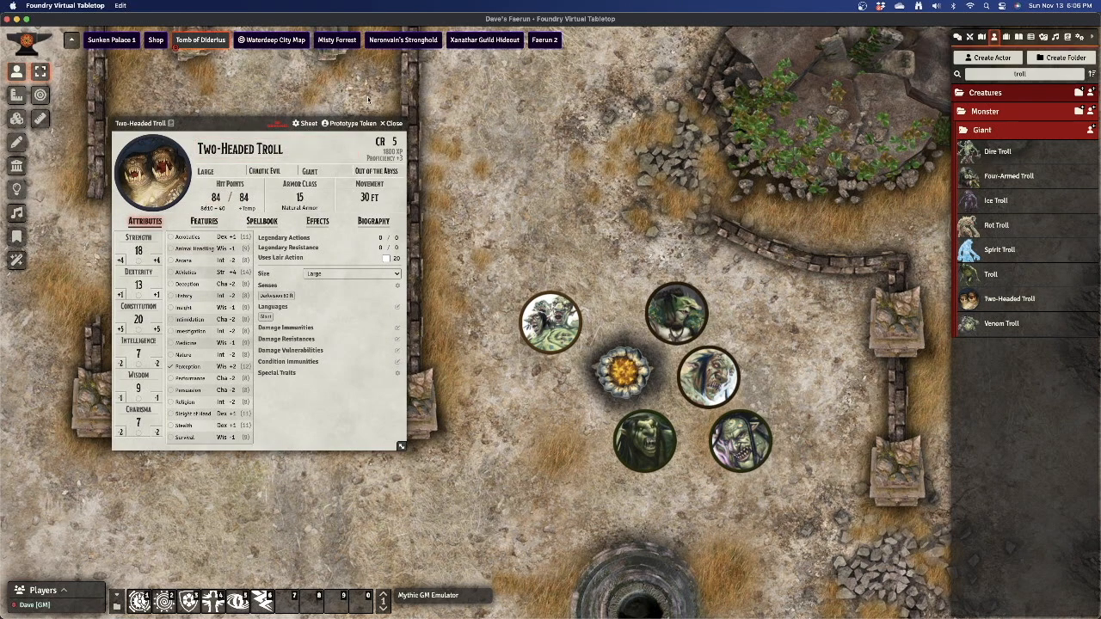
- Set the prototype token's resource bars to Never Displayed and update the token
left_click(355, 125)
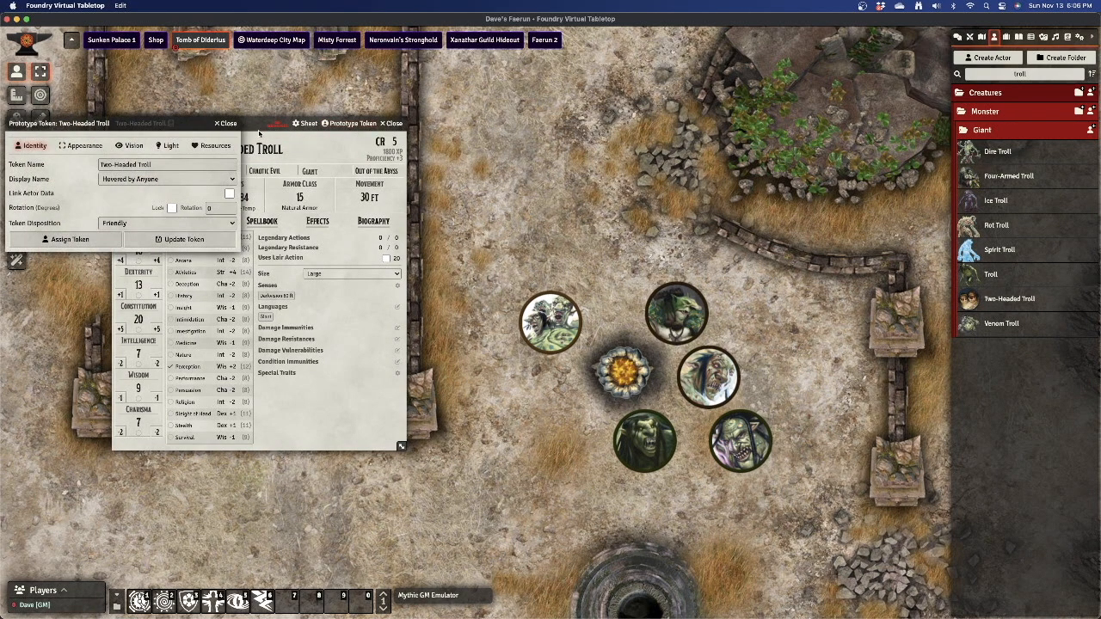
left_click(215, 145)
left_click(134, 166)
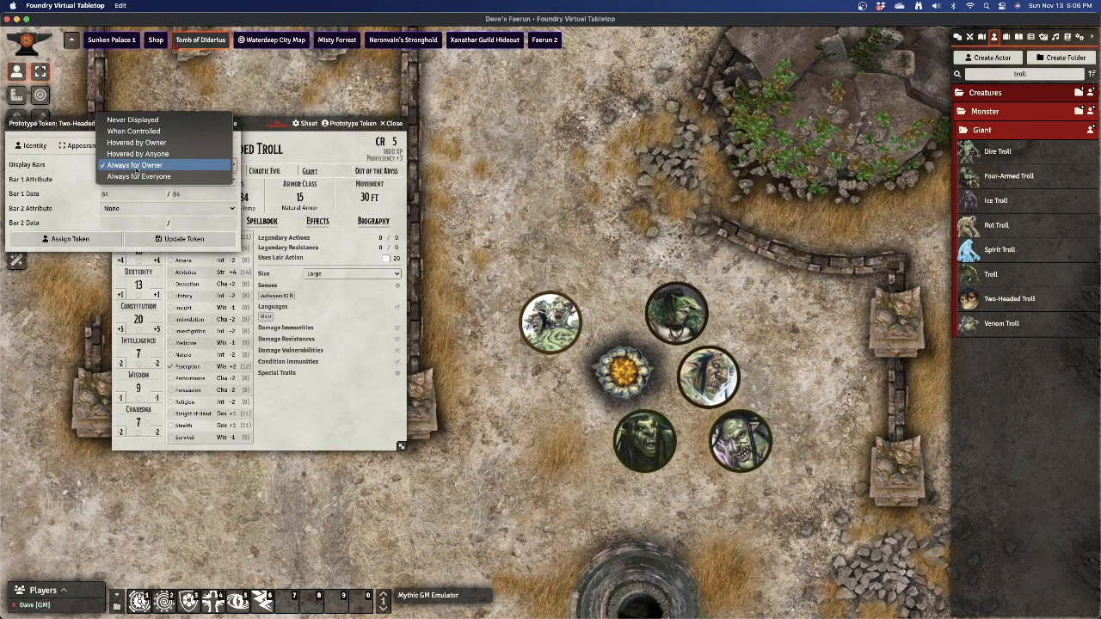
left_click(139, 121)
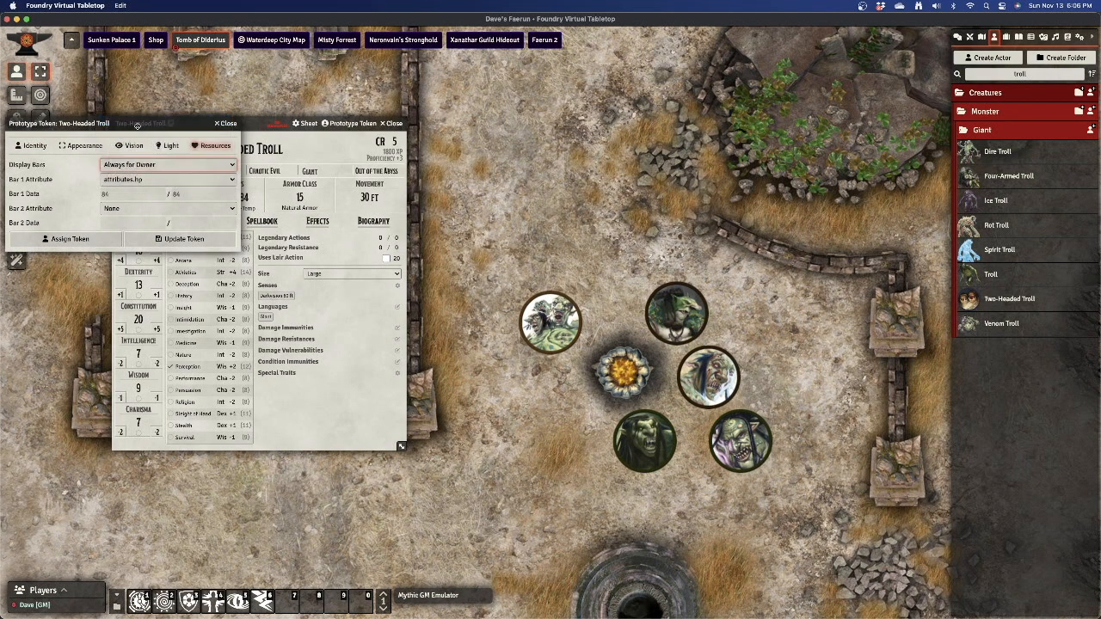
left_click(167, 240)
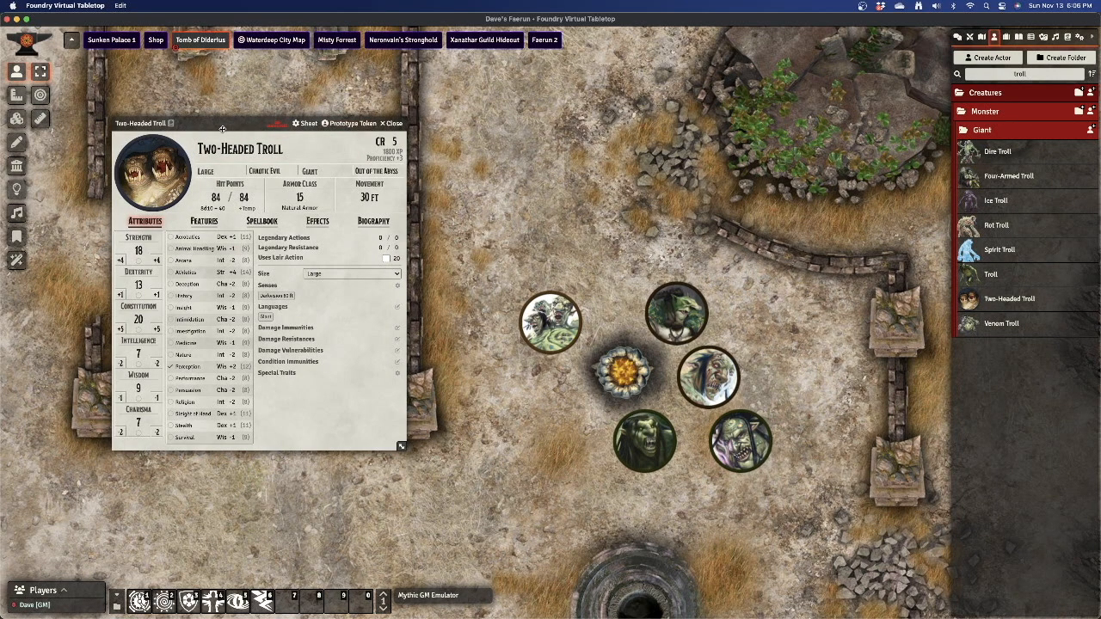
- Close the actor sheet, place the Two-Headed Troll on the map and move it into the gap in the token ring around the brazier
left_click(393, 124)
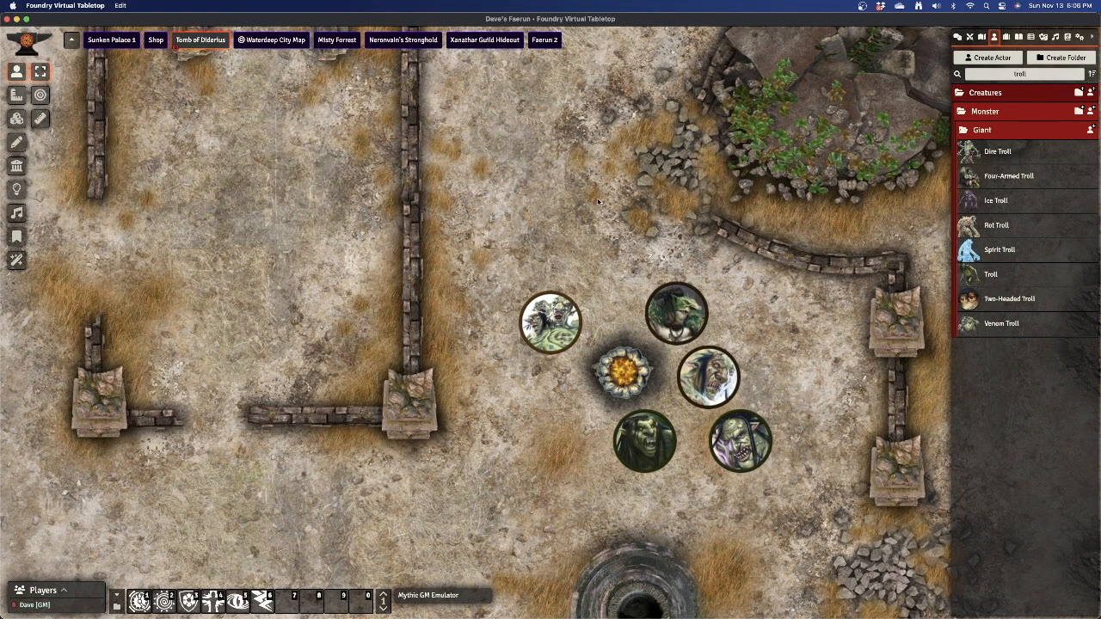
left_click_drag(1008, 301, 604, 254)
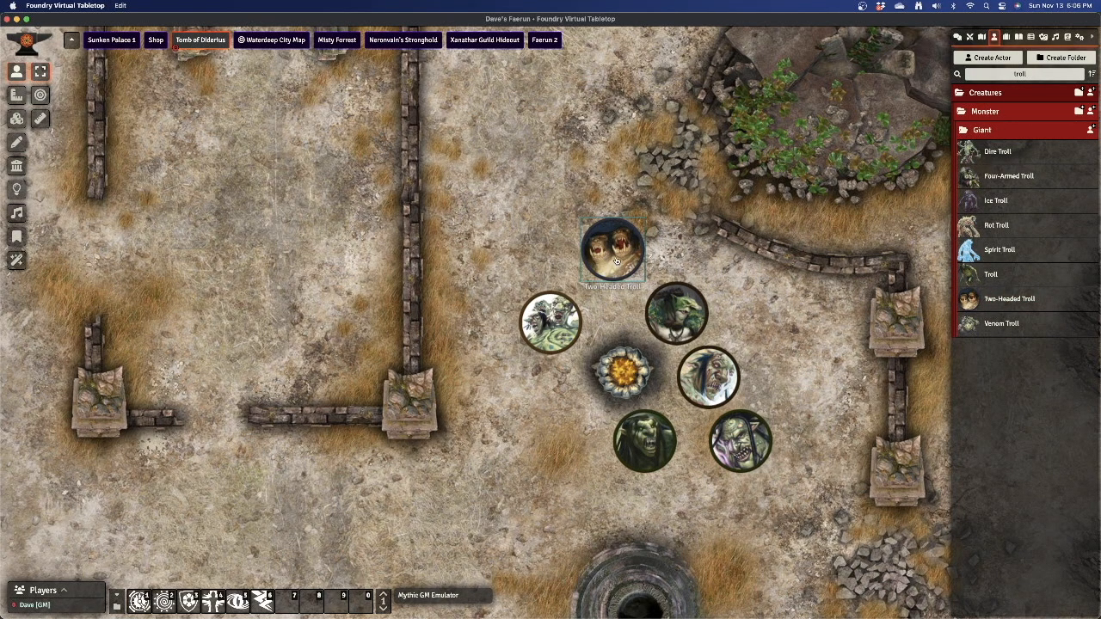
left_click_drag(613, 262, 540, 416)
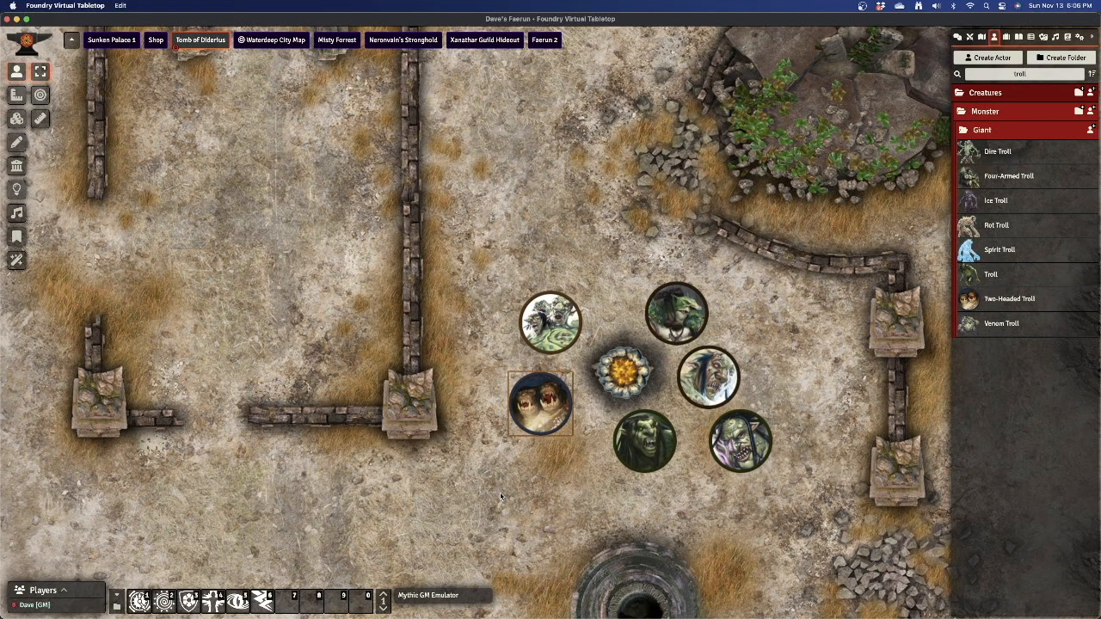
- Switch to Google Chrome
key("super+Tab")
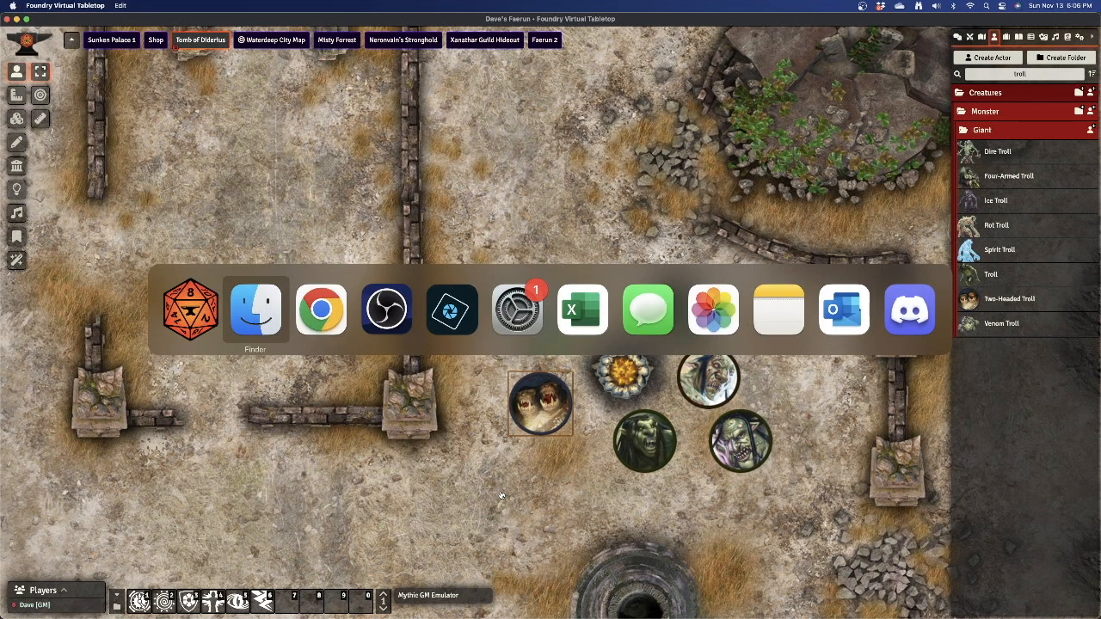
key("super+Tab")
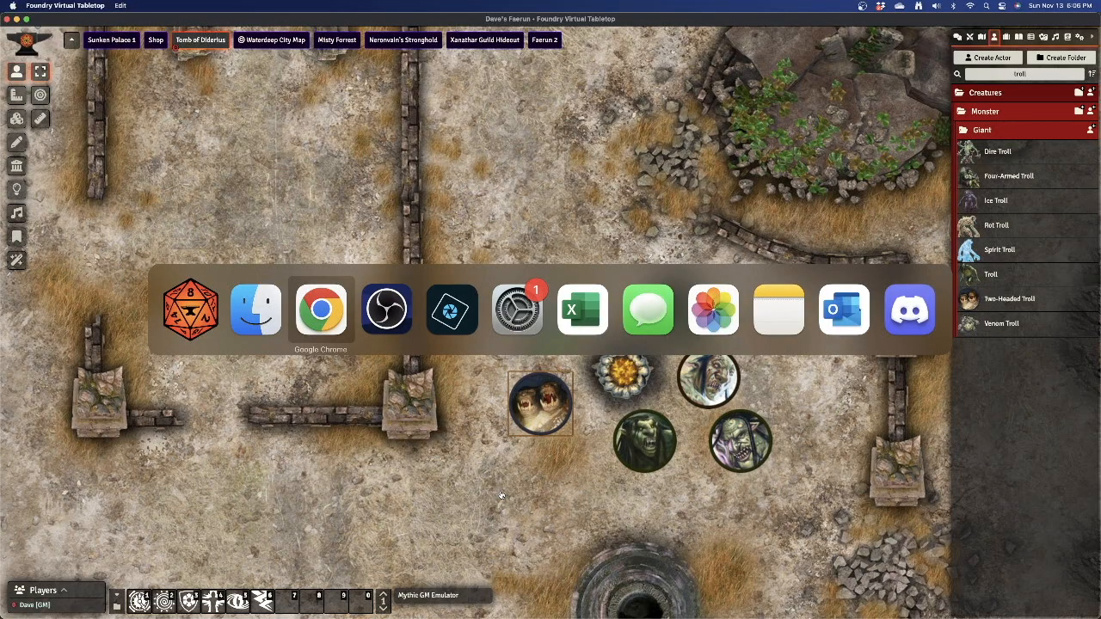